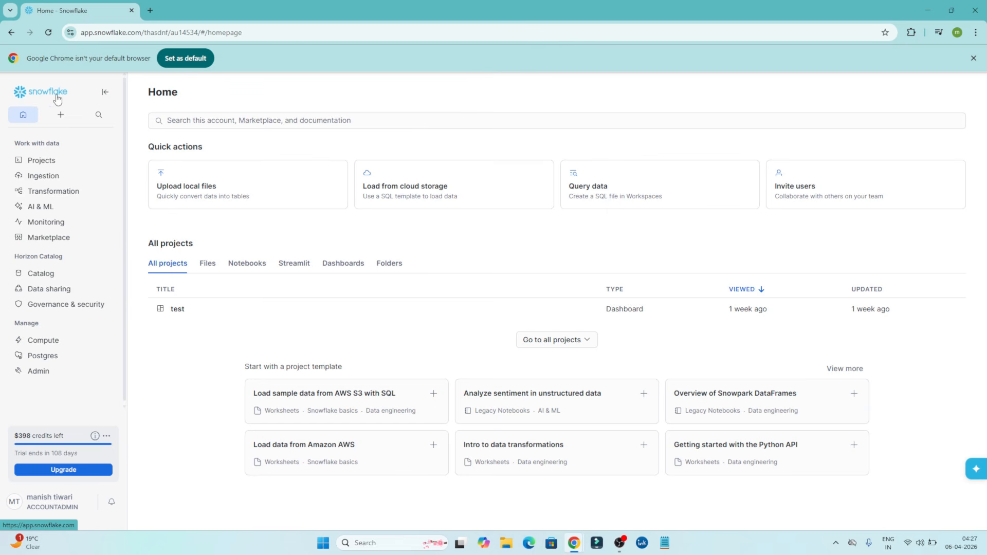
Create a new database named practical_test in the catalog's Database Explorer, leaving the comment empty.
{"action": "mouse_move", "coordinate": [52, 278]}
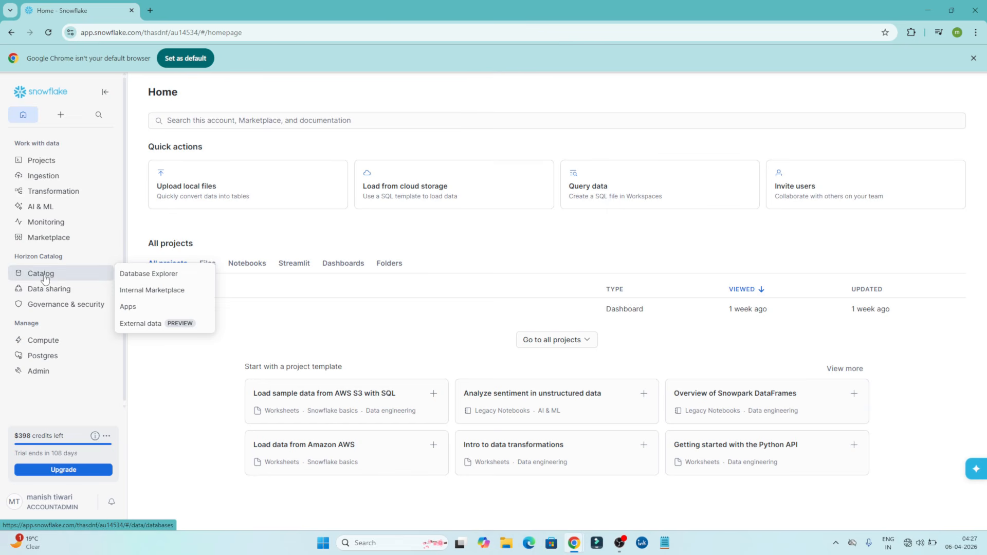
{"action": "left_click", "coordinate": [43, 276]}
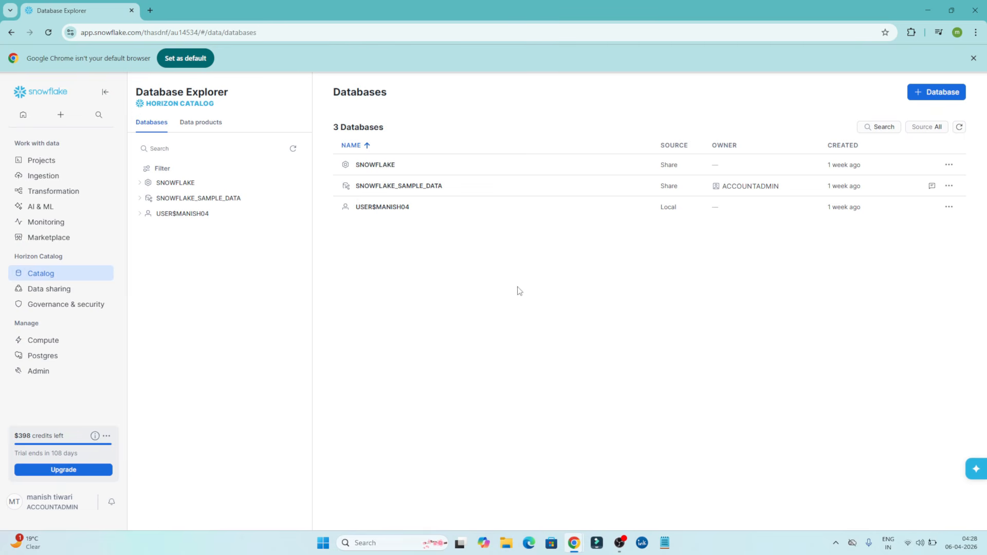
{"action": "left_click", "coordinate": [919, 97]}
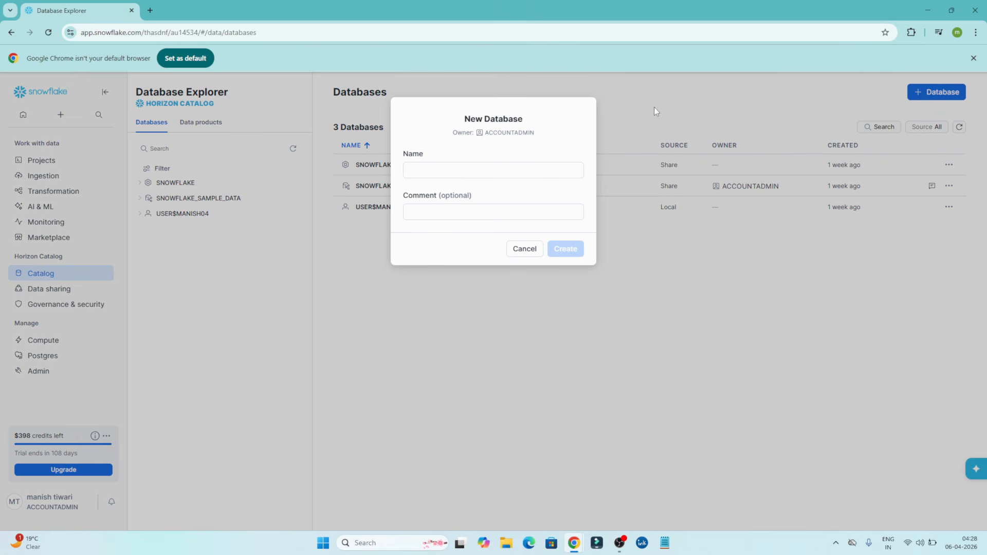
{"action": "left_click", "coordinate": [447, 170]}
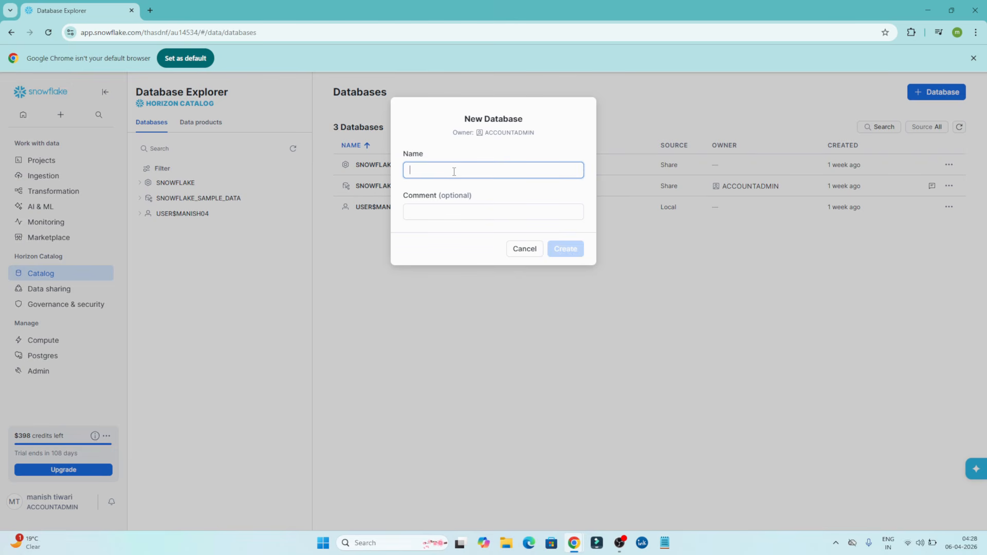
{"action": "type", "text": "test"}
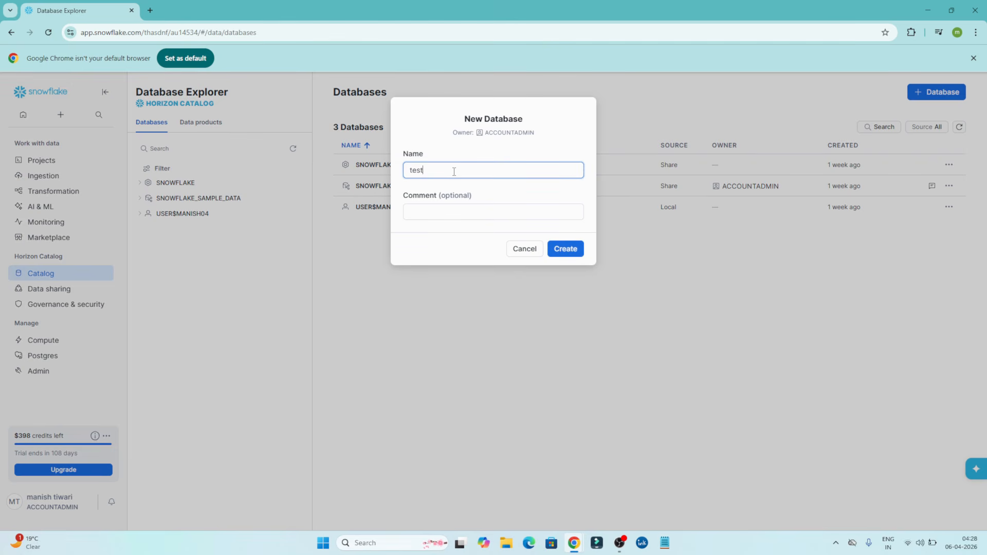
{"action": "type", "text": "_"}
{"action": "key", "text": "BackSpace"}
{"action": "key", "text": "BackSpace"}
{"action": "key", "text": "BackSpace"}
{"action": "key", "text": "BackSpace"}
{"action": "type", "text": "prac"}
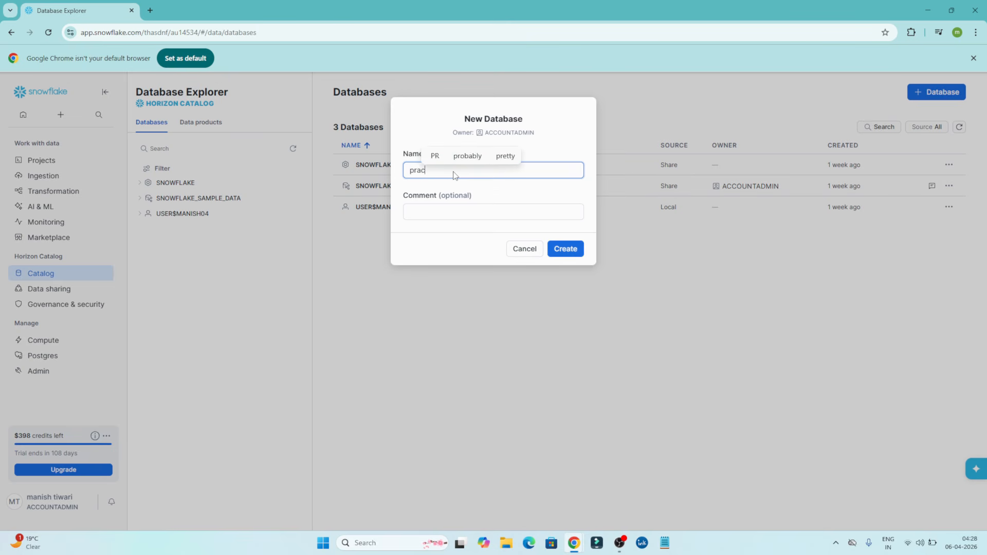
{"action": "type", "text": "tical"}
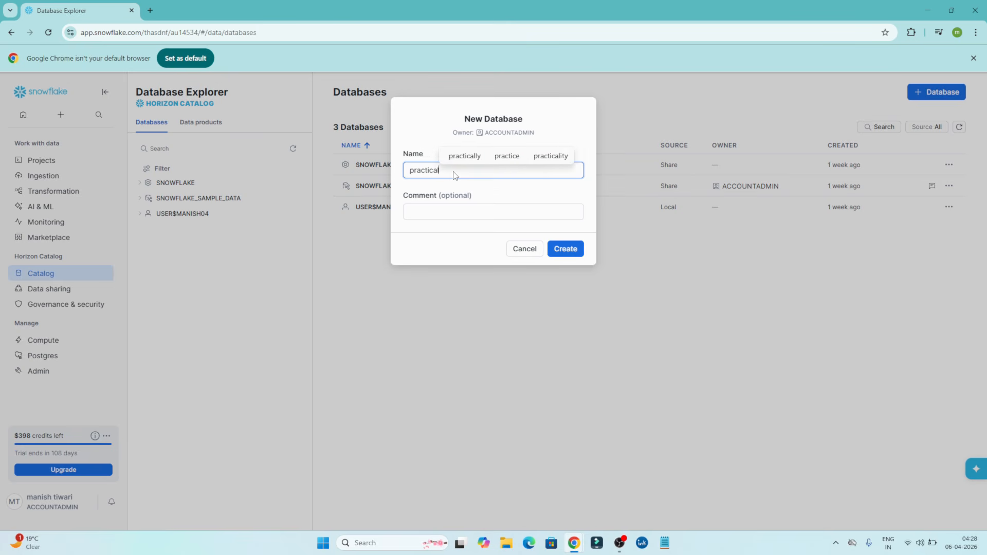
{"action": "type", "text": "_test"}
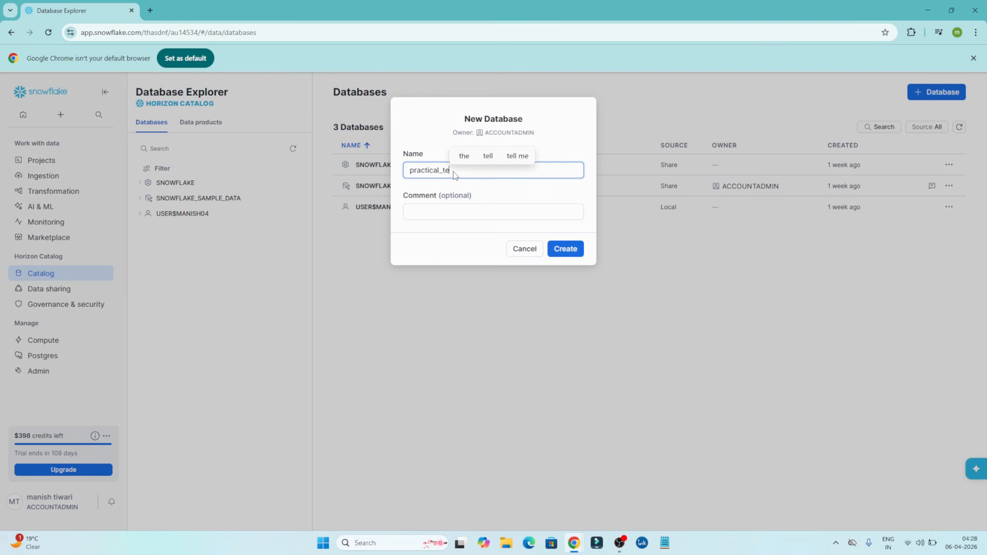
{"action": "left_click", "coordinate": [442, 210]}
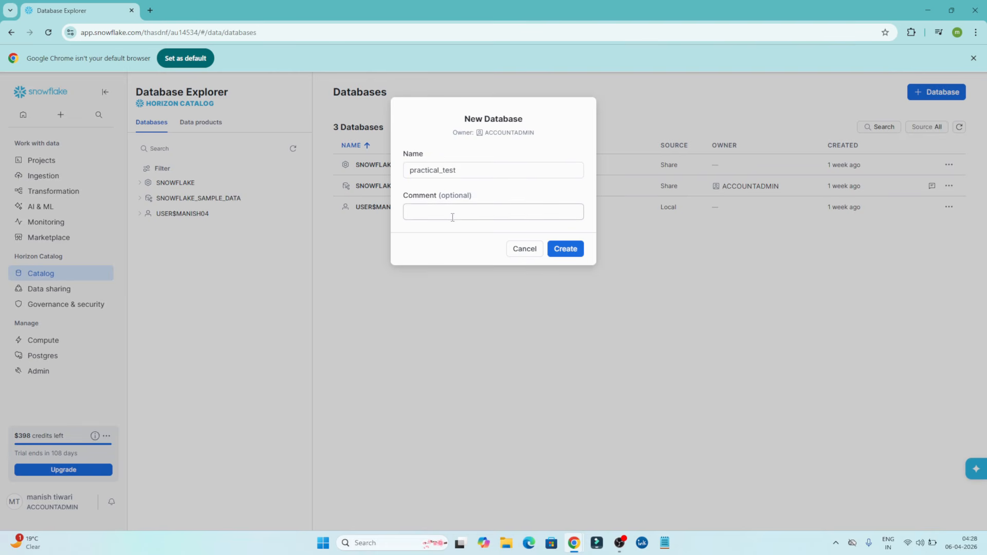
{"action": "left_click", "coordinate": [574, 248]}
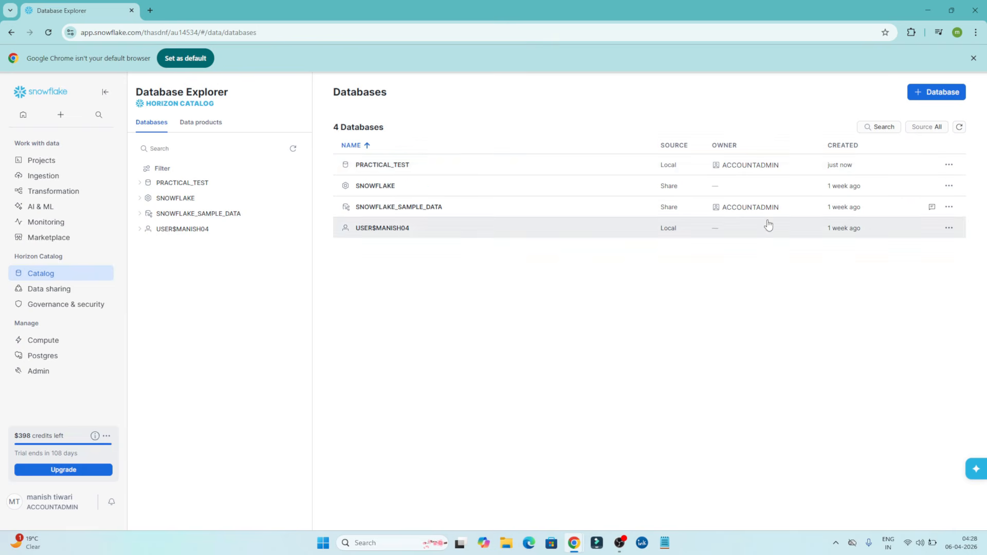
Rename the PRACTICAL_TEST database to PRACTICAL and refresh the database list.
{"action": "left_click", "coordinate": [952, 165]}
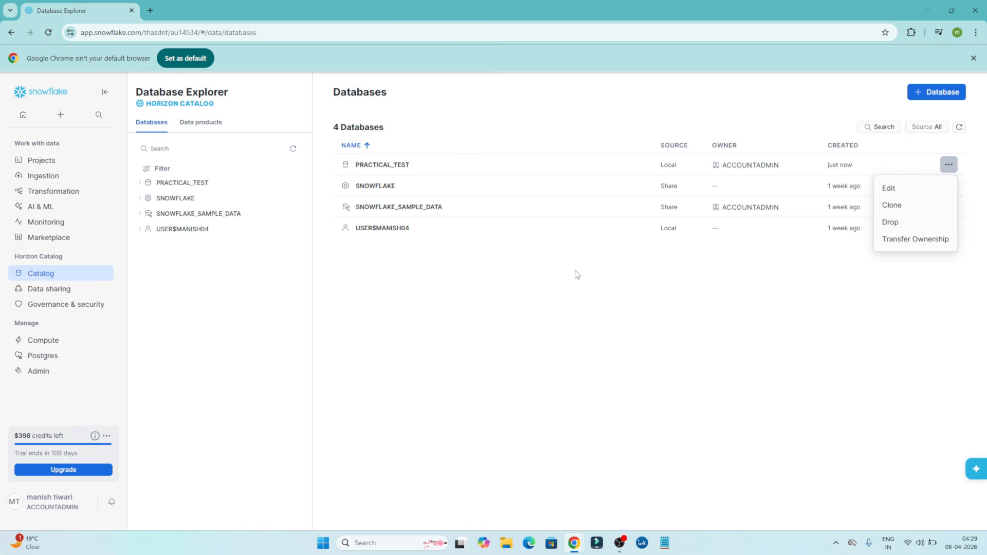
{"action": "left_click", "coordinate": [623, 393]}
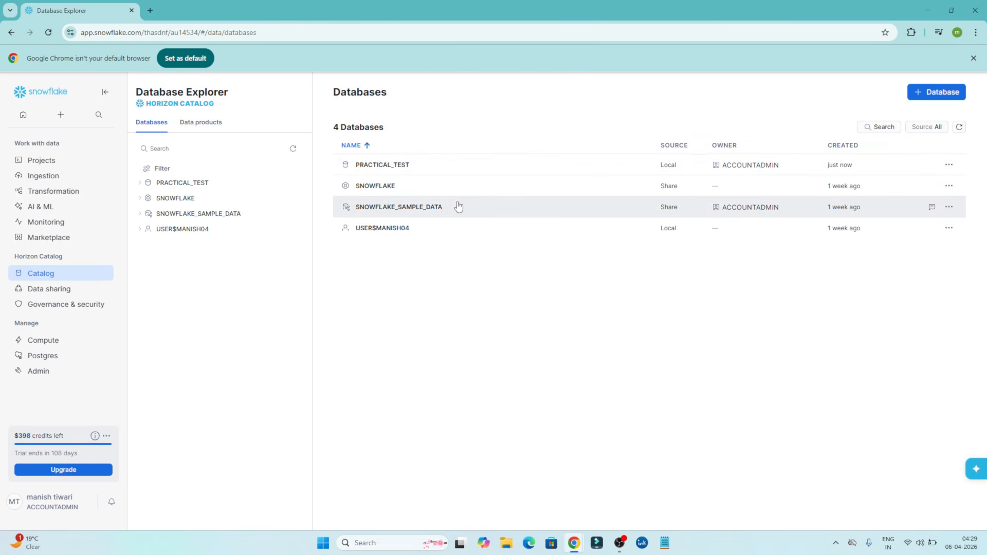
{"action": "left_click", "coordinate": [948, 164]}
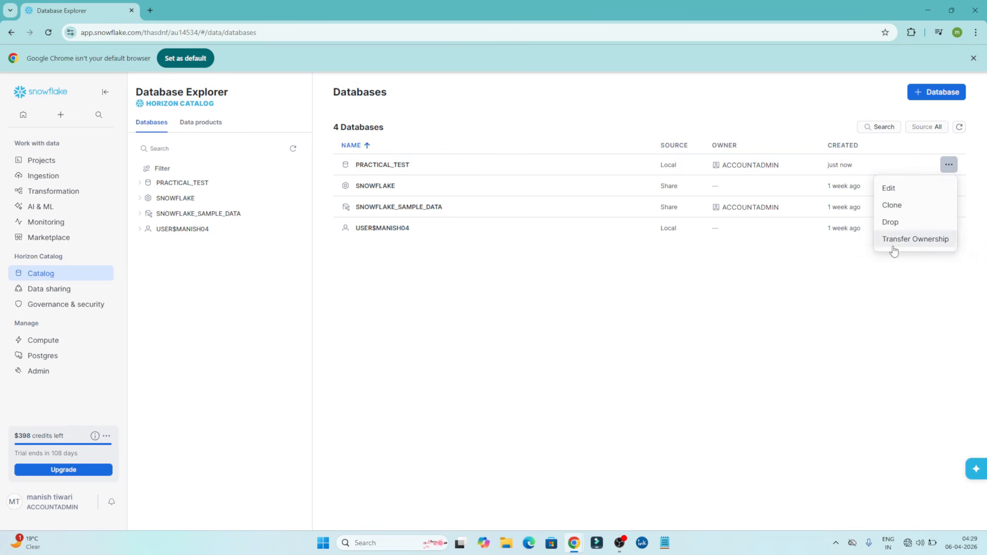
{"action": "left_click", "coordinate": [902, 188]}
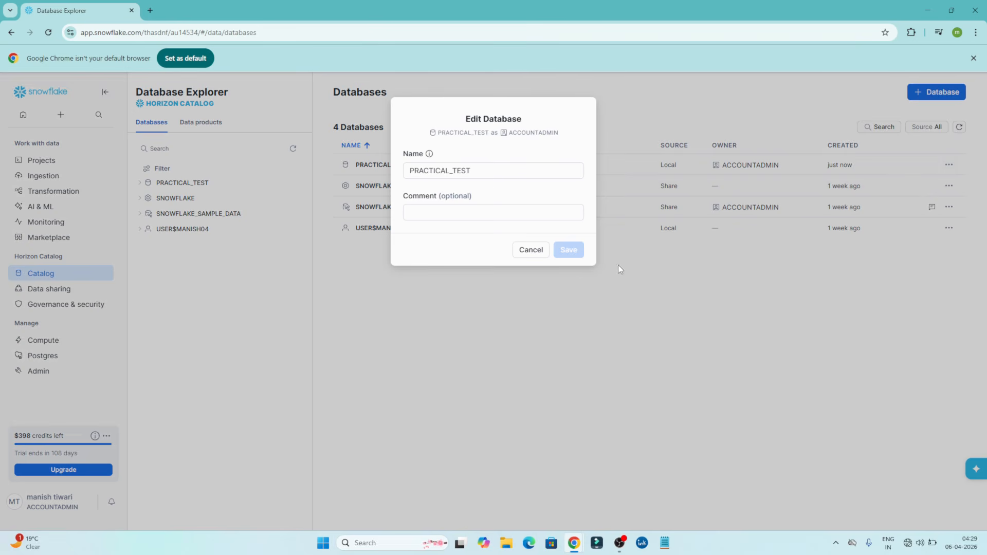
{"action": "left_click", "coordinate": [493, 170]}
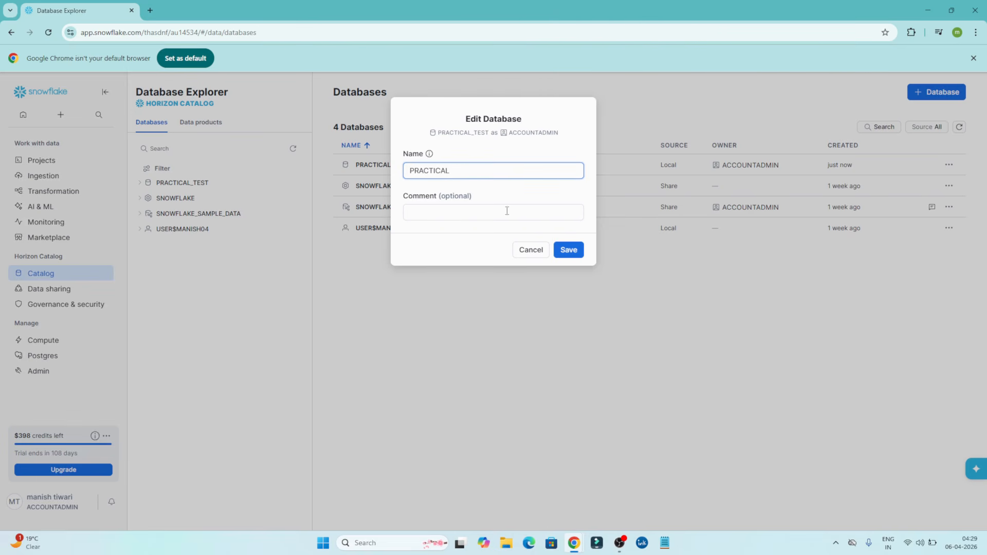
{"action": "left_click", "coordinate": [568, 249]}
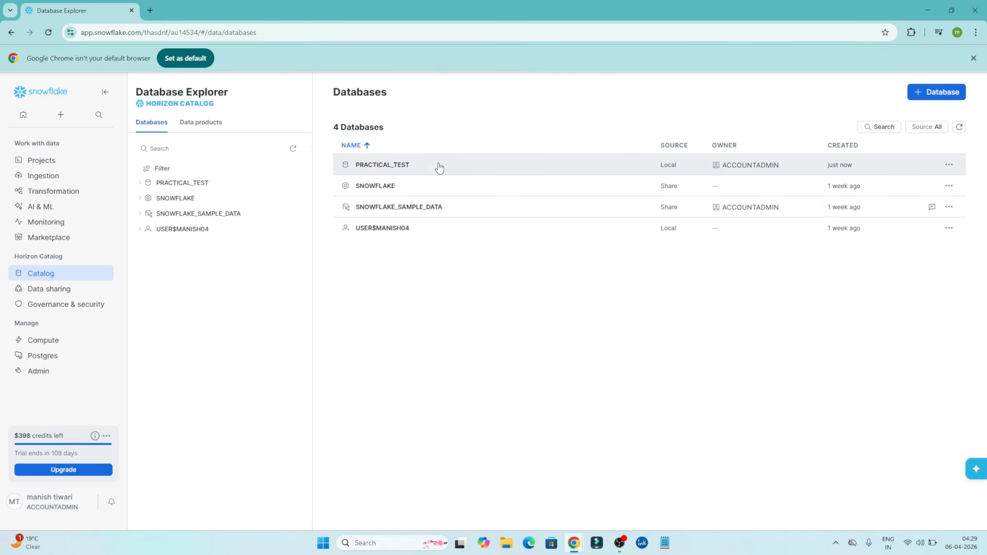
{"action": "left_click", "coordinate": [948, 165]}
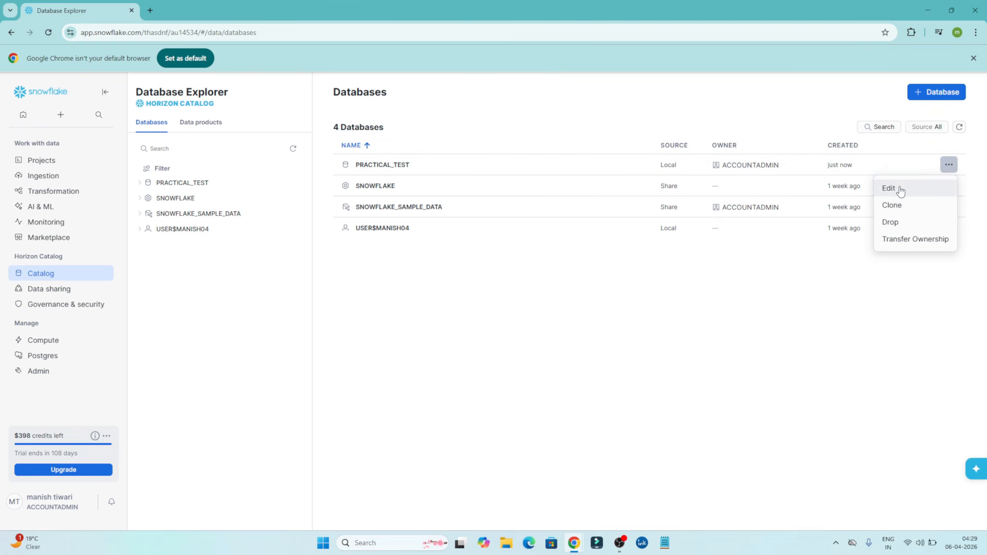
{"action": "left_click", "coordinate": [738, 292]}
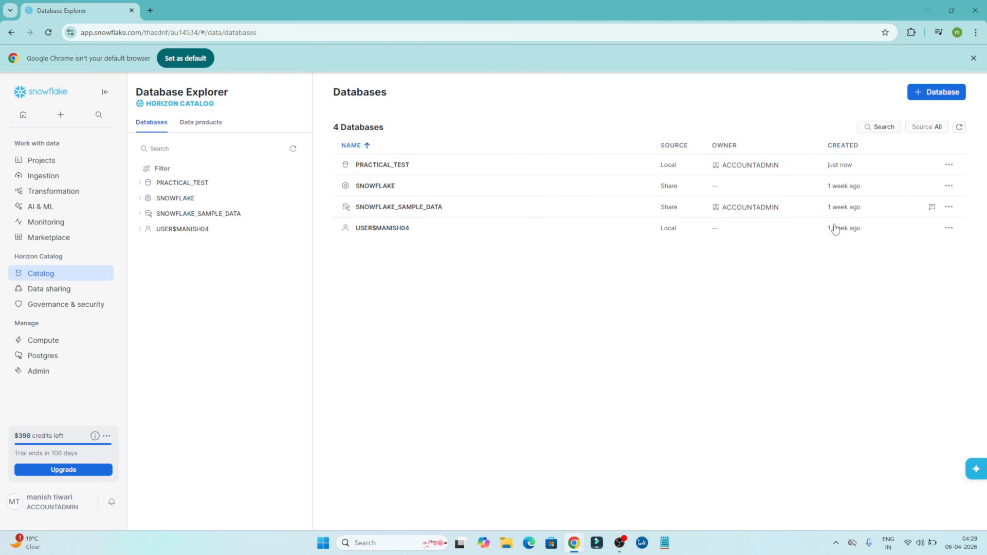
{"action": "left_click", "coordinate": [959, 128]}
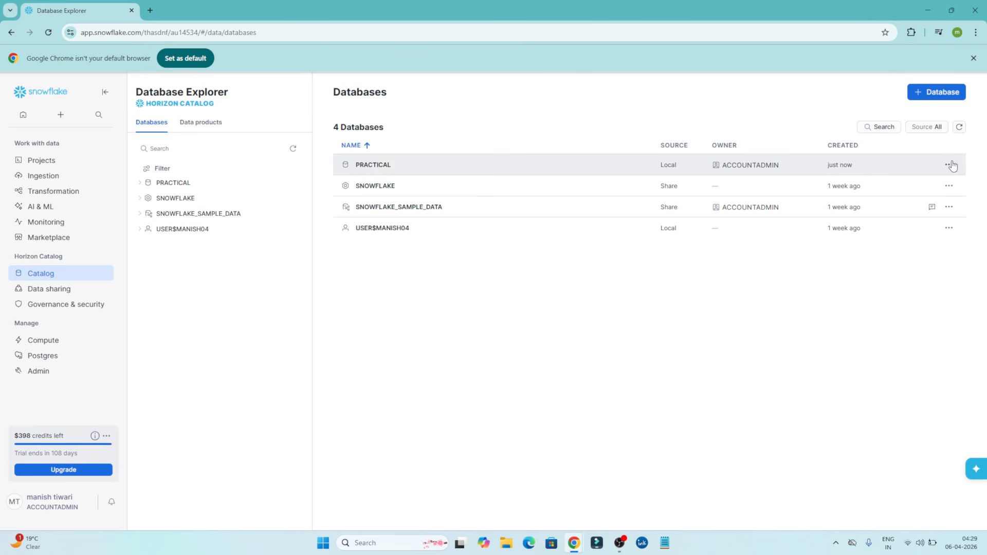
Review the clone options for the PRACTICAL database and leave without cloning it.
{"action": "left_click", "coordinate": [949, 165]}
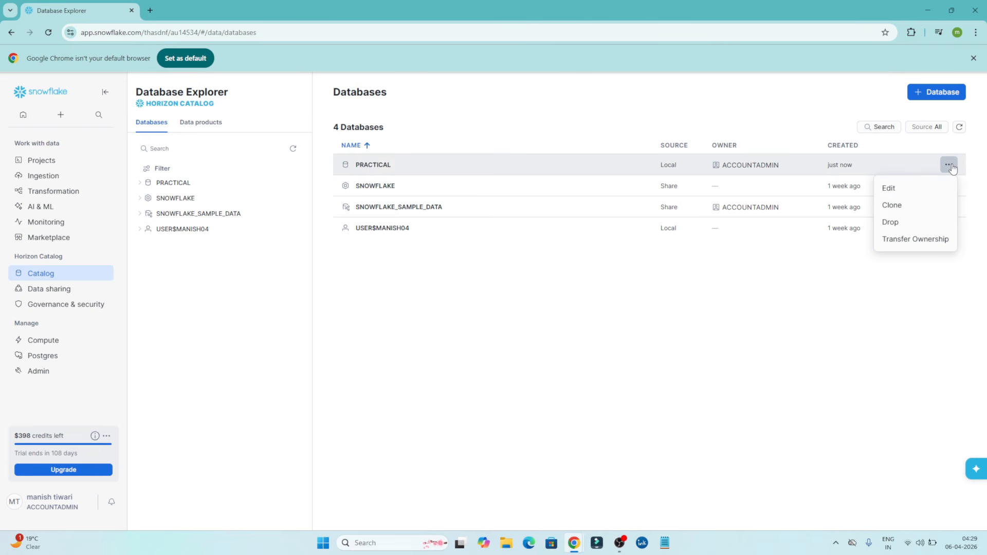
{"action": "left_click", "coordinate": [917, 206]}
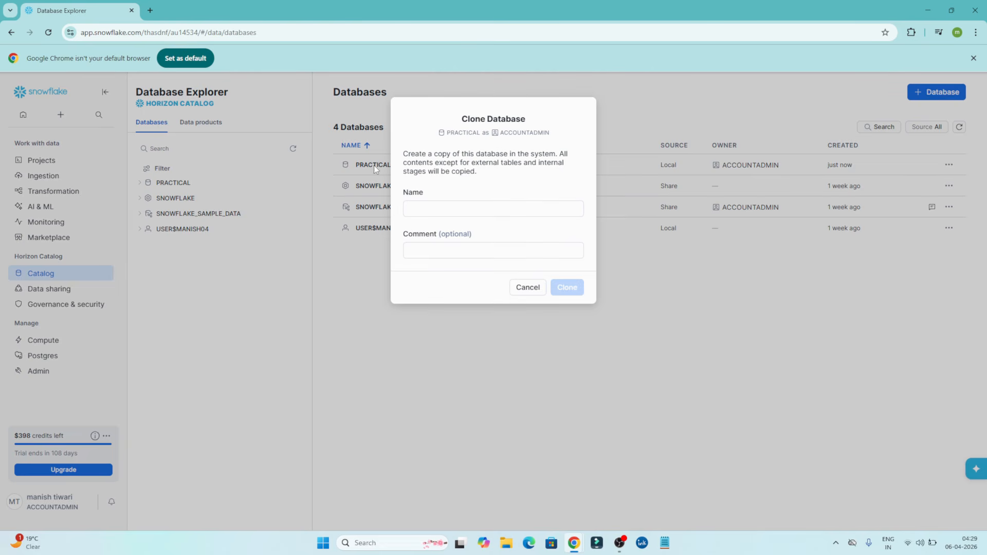
{"action": "left_click", "coordinate": [439, 212]}
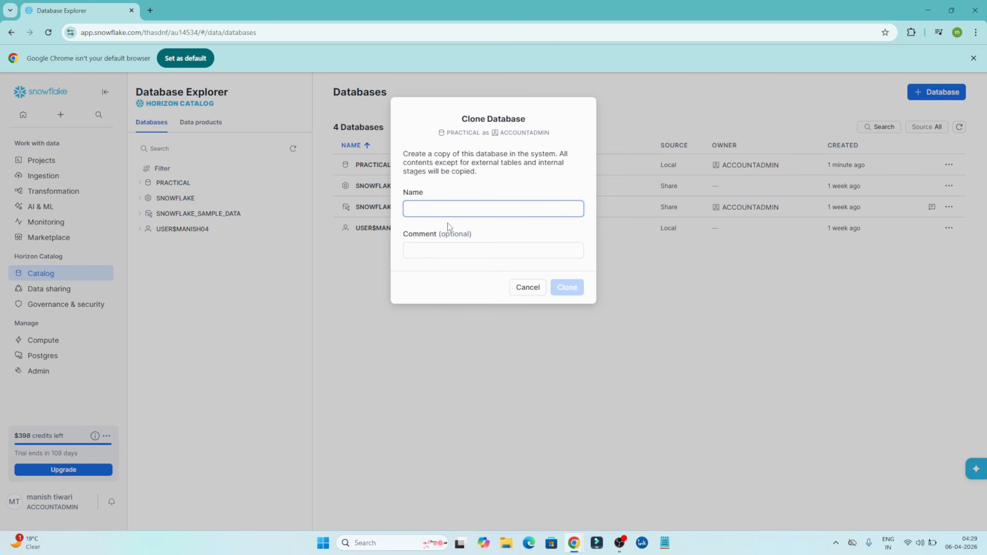
{"action": "left_click_drag", "start_coordinate": [468, 118], "coordinate": [530, 120]}
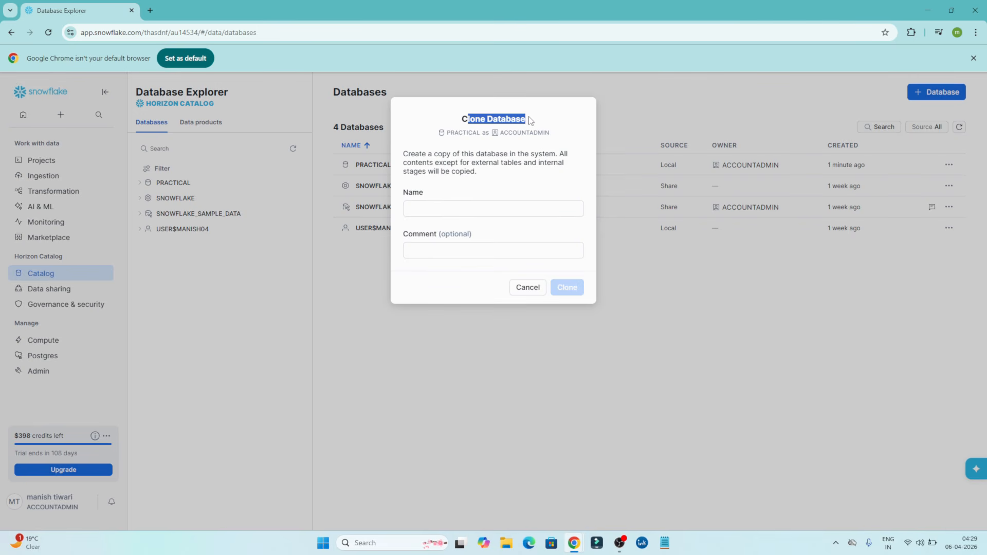
{"action": "left_click", "coordinate": [439, 208]}
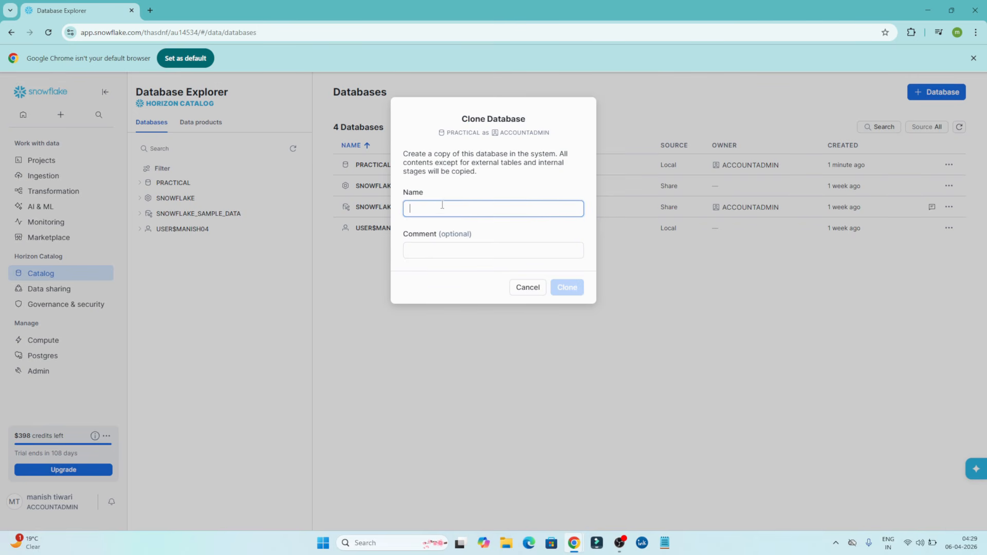
{"action": "left_click", "coordinate": [529, 287]}
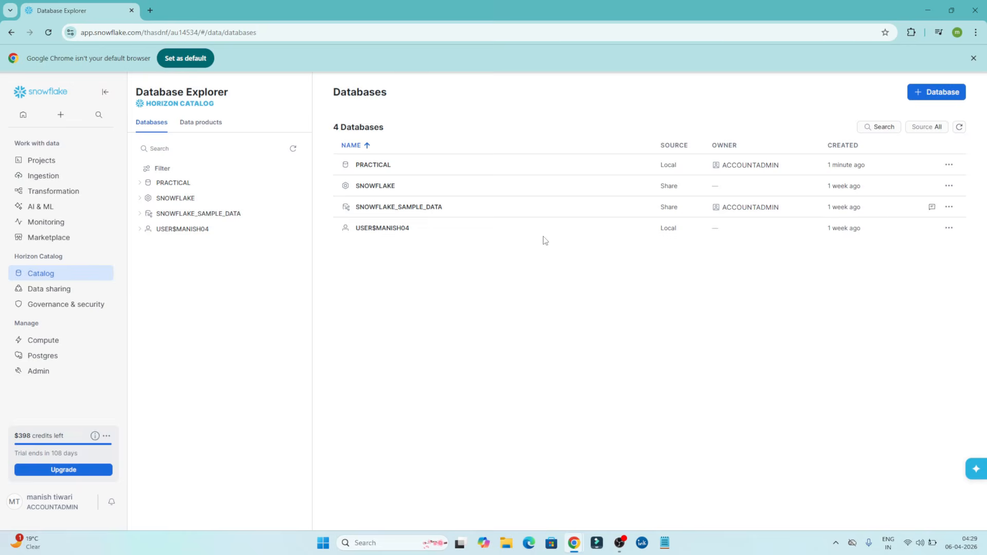
Check which roles the PRACTICAL database's ownership can be transferred to, and leave without transferring it.
{"action": "left_click", "coordinate": [948, 165]}
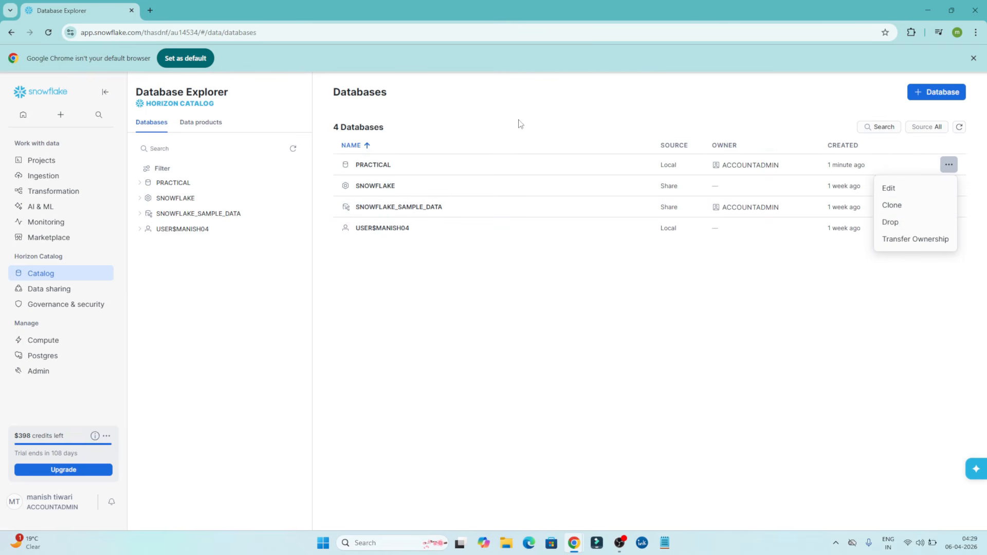
{"action": "left_click", "coordinate": [896, 241]}
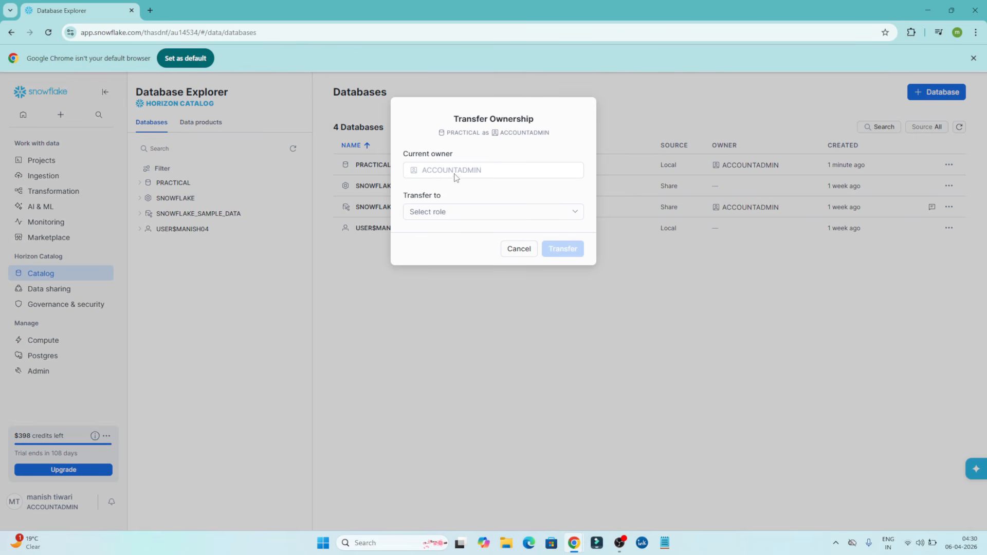
{"action": "left_click", "coordinate": [486, 217]}
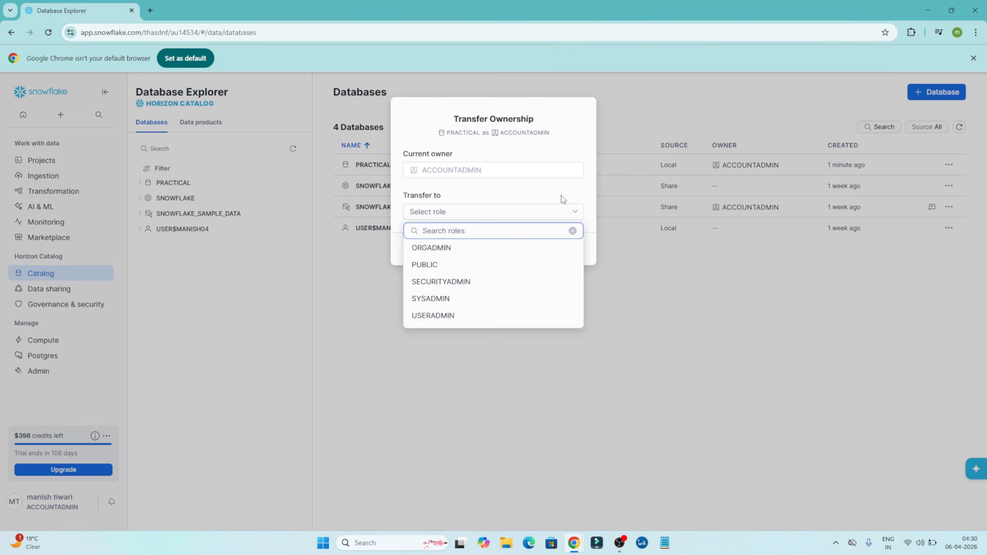
{"action": "left_click", "coordinate": [751, 332]}
{"action": "left_click", "coordinate": [520, 249]}
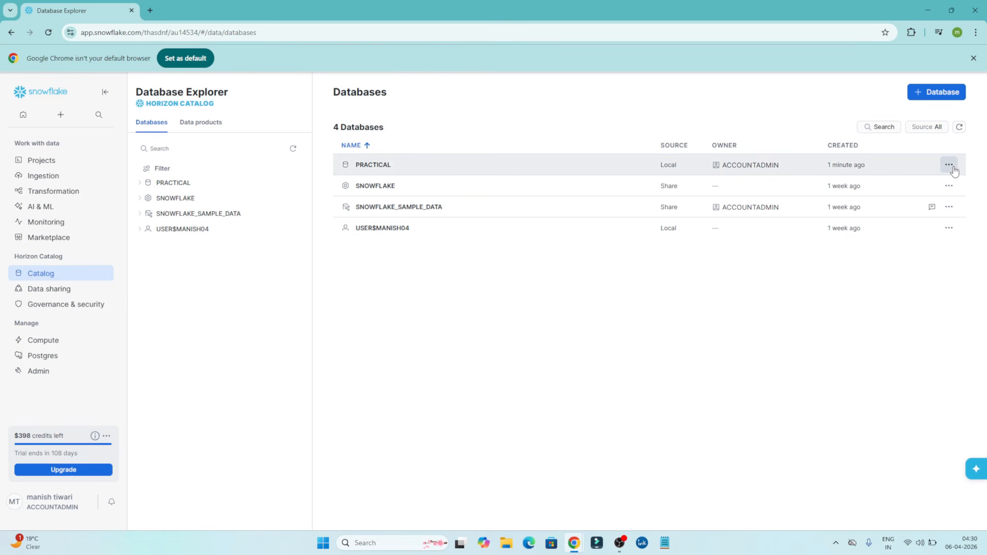
Open the PRACTICAL database's details and examine its assigned contacts, role privileges and privilege grouping options.
{"action": "left_click", "coordinate": [372, 165]}
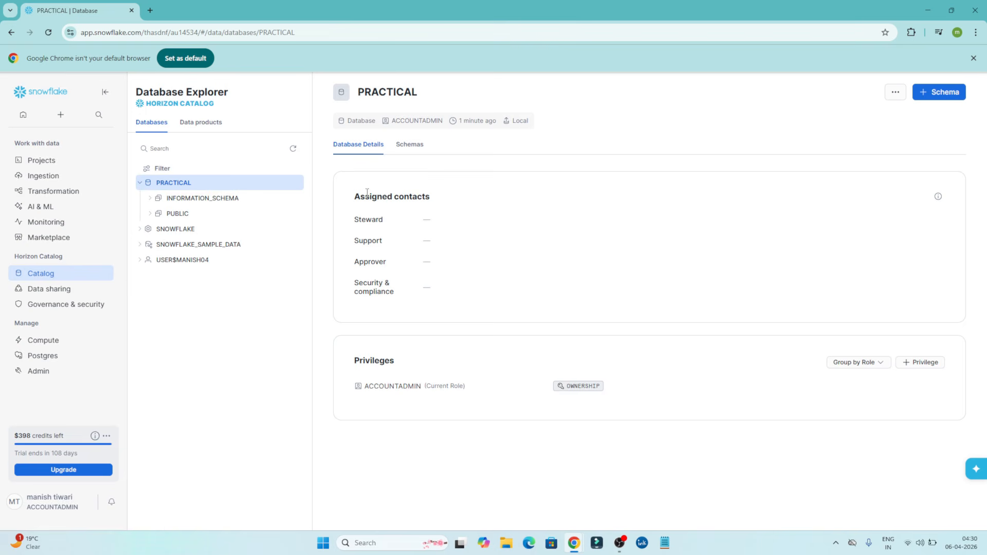
{"action": "left_click_drag", "start_coordinate": [363, 196], "coordinate": [438, 210]}
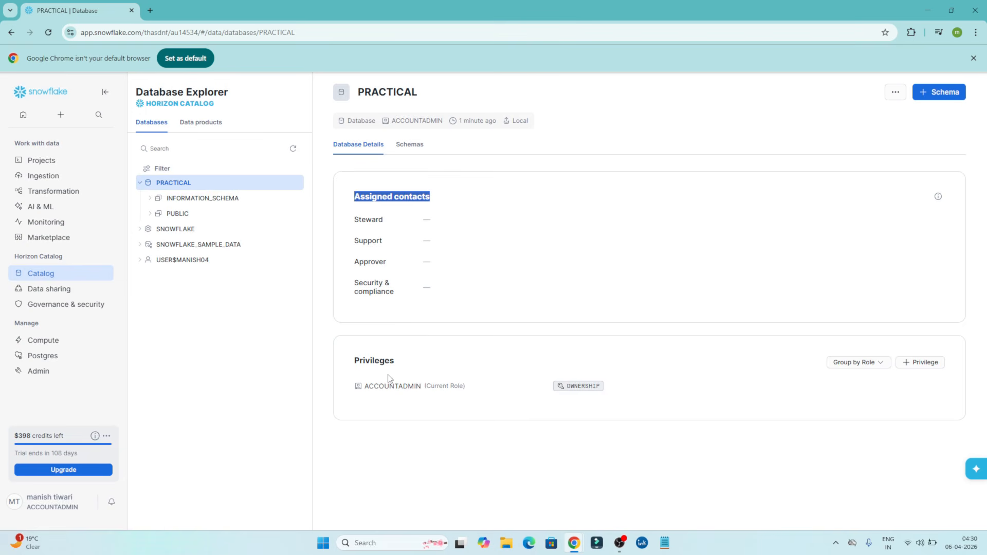
{"action": "double_click", "coordinate": [367, 385]}
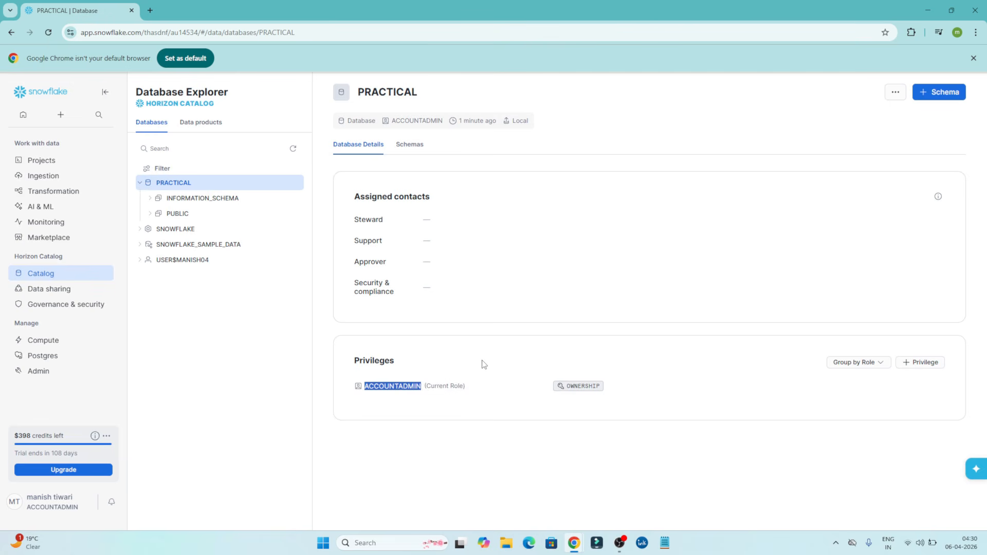
{"action": "left_click", "coordinate": [459, 363]}
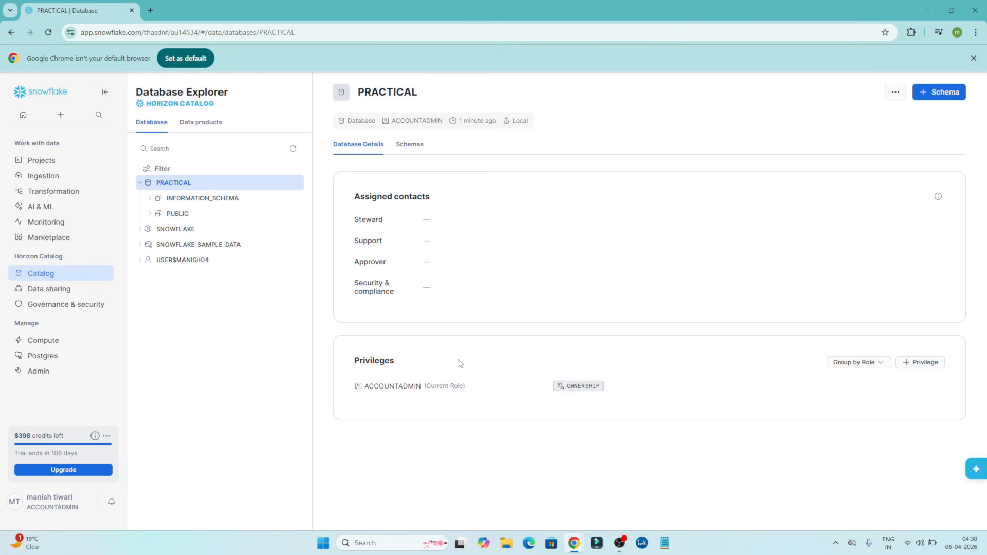
{"action": "left_click", "coordinate": [873, 363]}
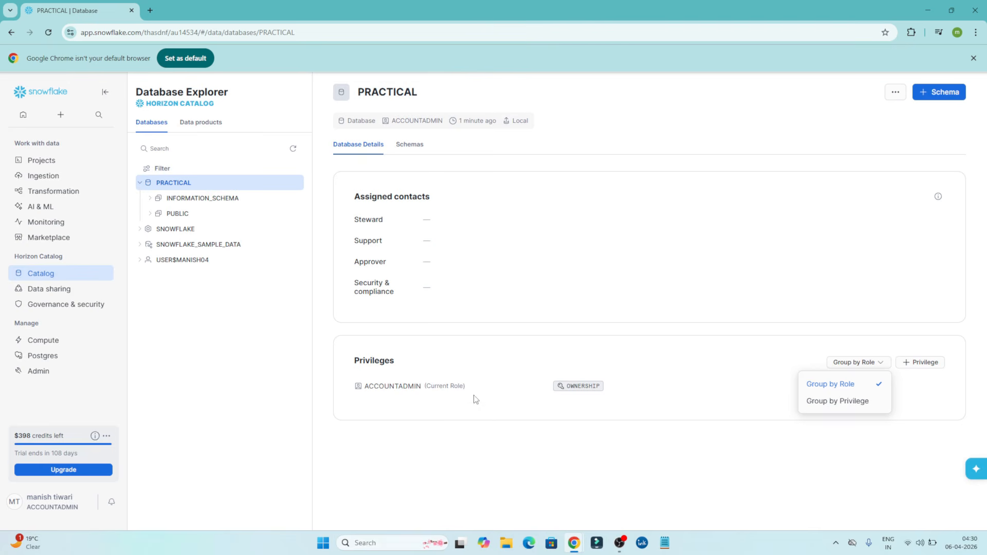
{"action": "left_click", "coordinate": [614, 452]}
Check which roles can be granted new privileges on the PRACTICAL database, and leave without granting any.
{"action": "left_click", "coordinate": [905, 364]}
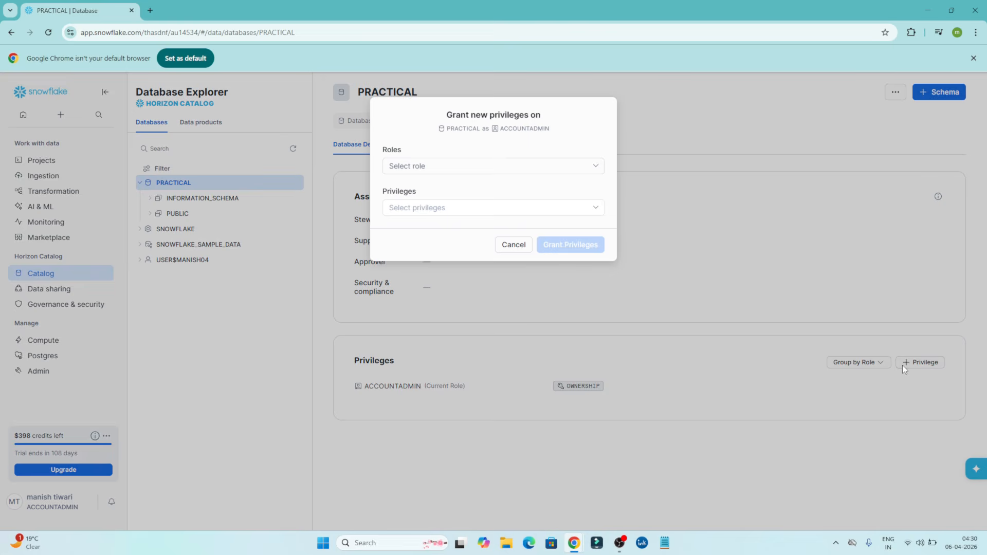
{"action": "left_click", "coordinate": [450, 167]}
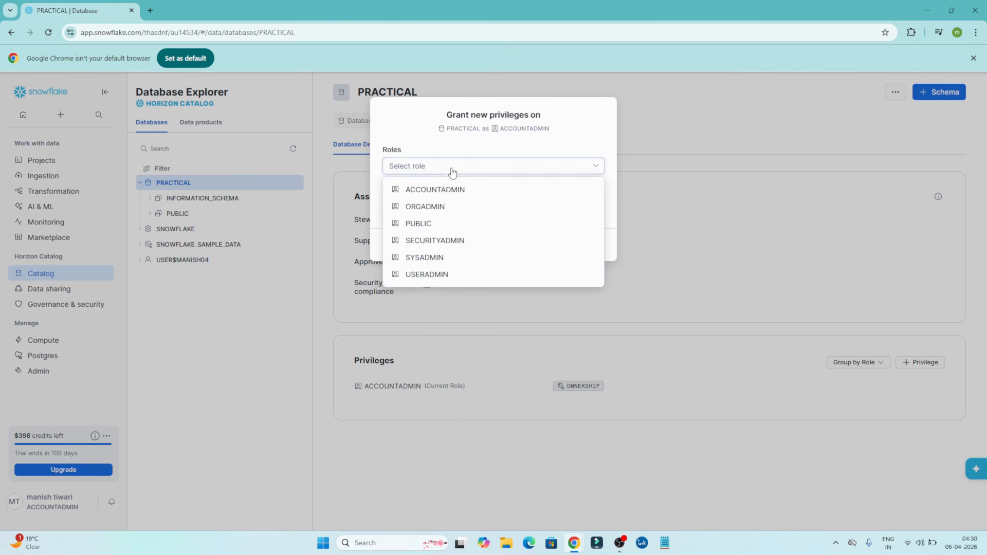
{"action": "left_click", "coordinate": [454, 164]}
{"action": "left_click", "coordinate": [514, 246]}
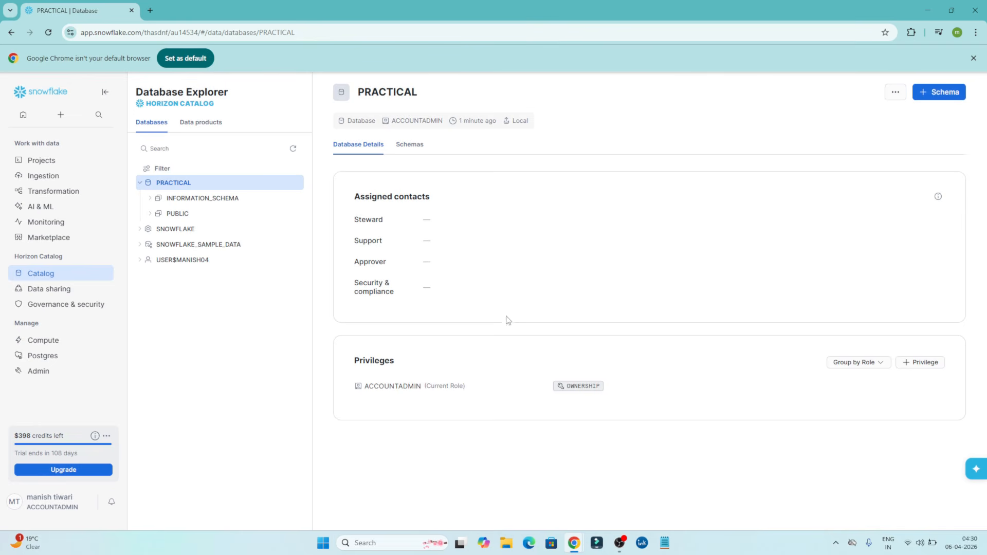
List the PRACTICAL database's schemas and look into the contents of INFORMATION_SCHEMA and PUBLIC.
{"action": "left_click", "coordinate": [414, 150]}
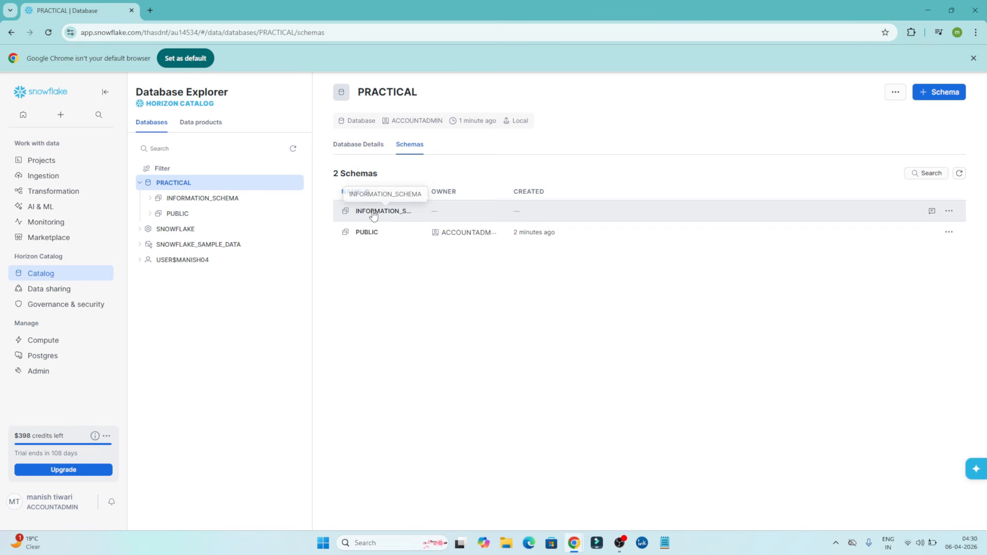
{"action": "left_click", "coordinate": [150, 201]}
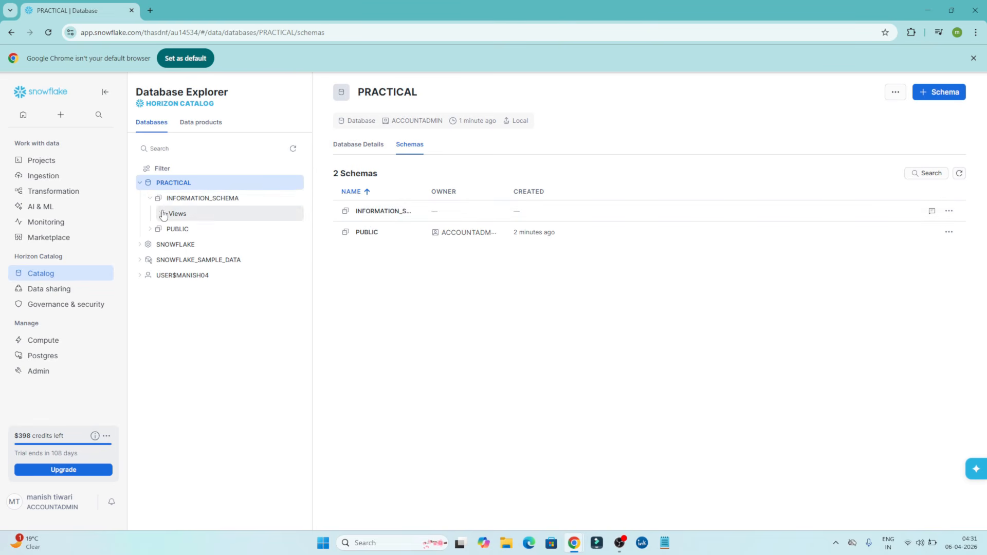
{"action": "left_click", "coordinate": [150, 200]}
{"action": "left_click", "coordinate": [150, 215]}
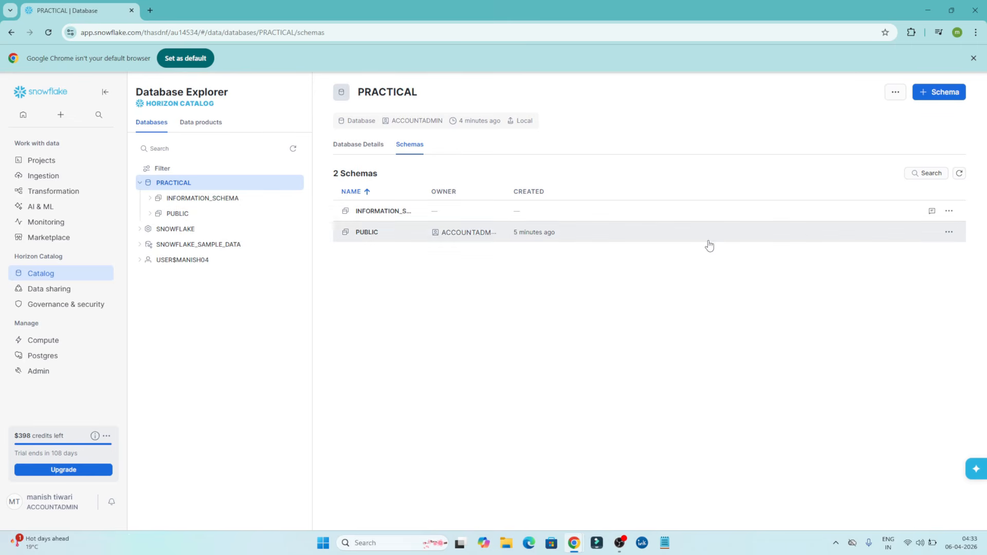
Create a new schema named test in the PRACTICAL database.
{"action": "left_click", "coordinate": [933, 96]}
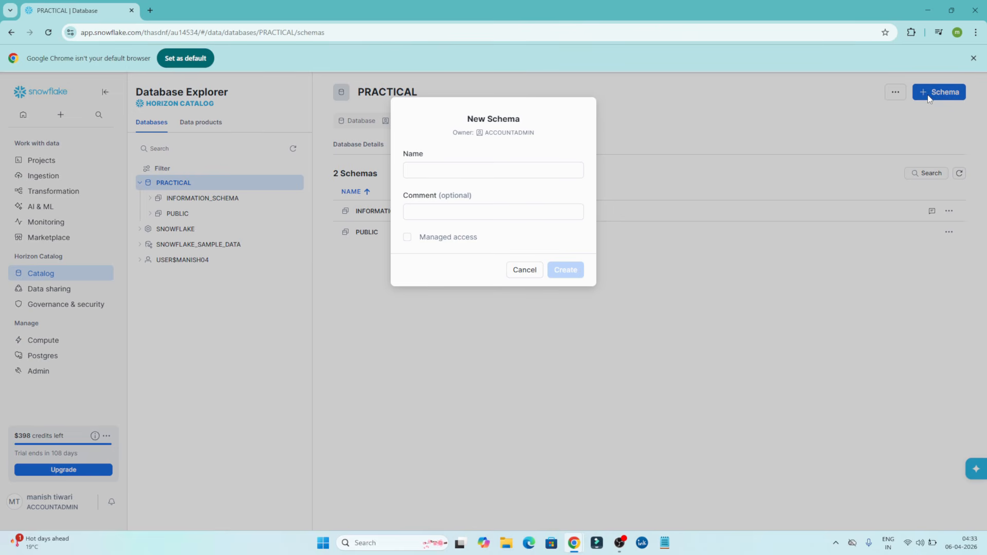
{"action": "left_click", "coordinate": [472, 171]}
{"action": "type", "text": "test"}
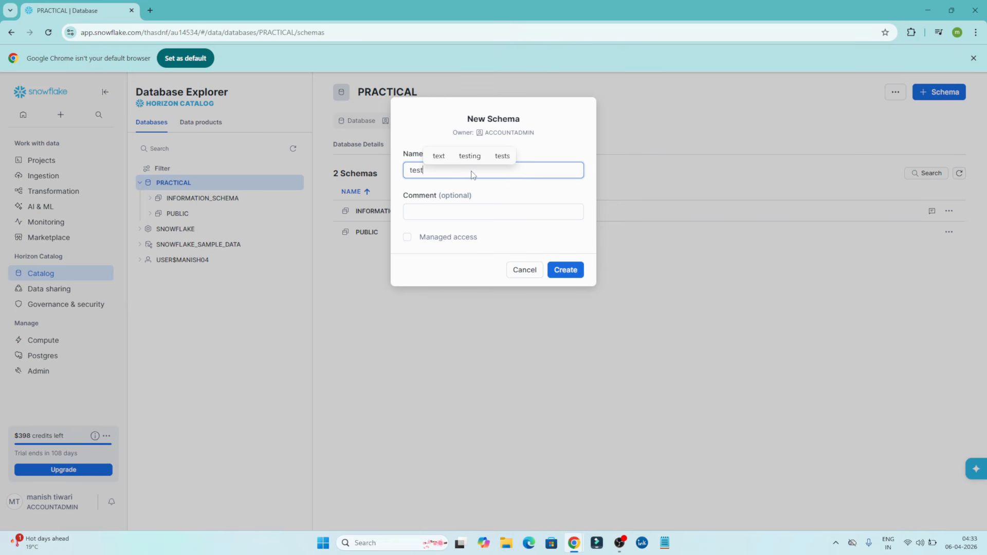
{"action": "left_click", "coordinate": [565, 276]}
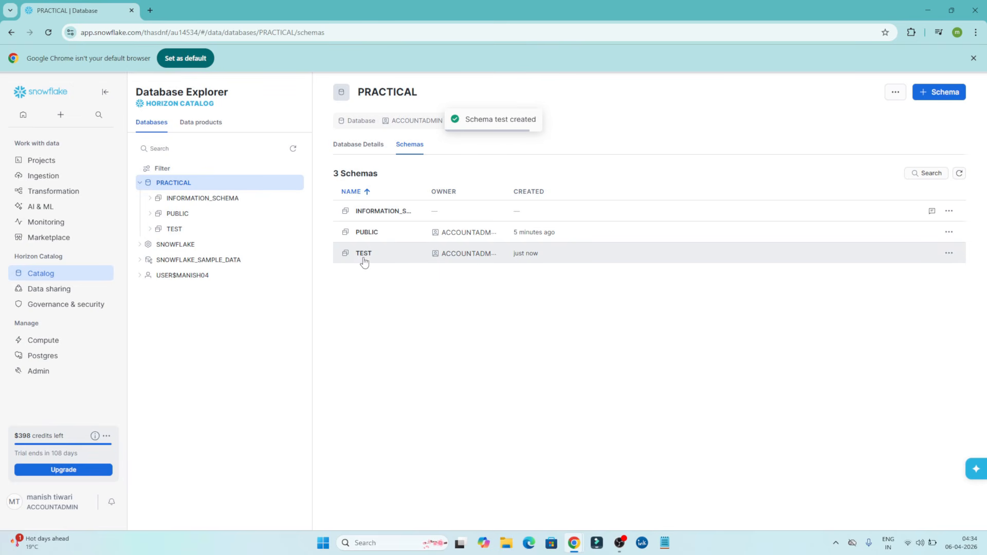
Open the TEST schema and start creating a standard table in it.
{"action": "left_click", "coordinate": [168, 231]}
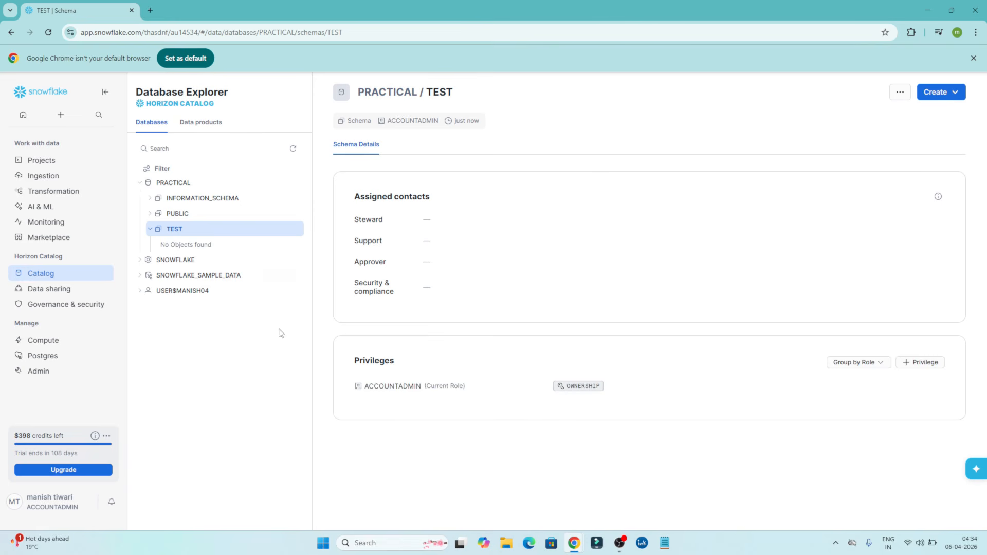
{"action": "left_click", "coordinate": [150, 229]}
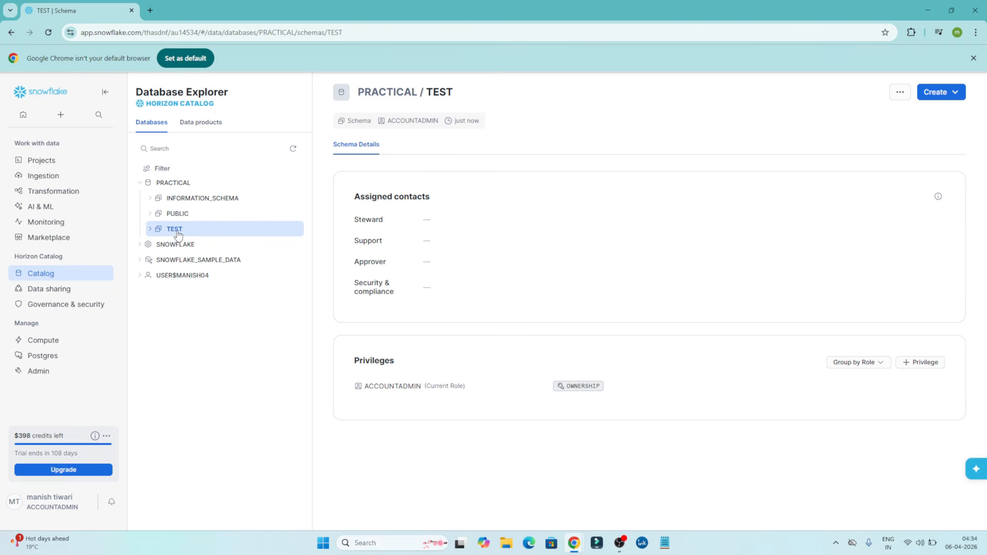
{"action": "left_click", "coordinate": [961, 94]}
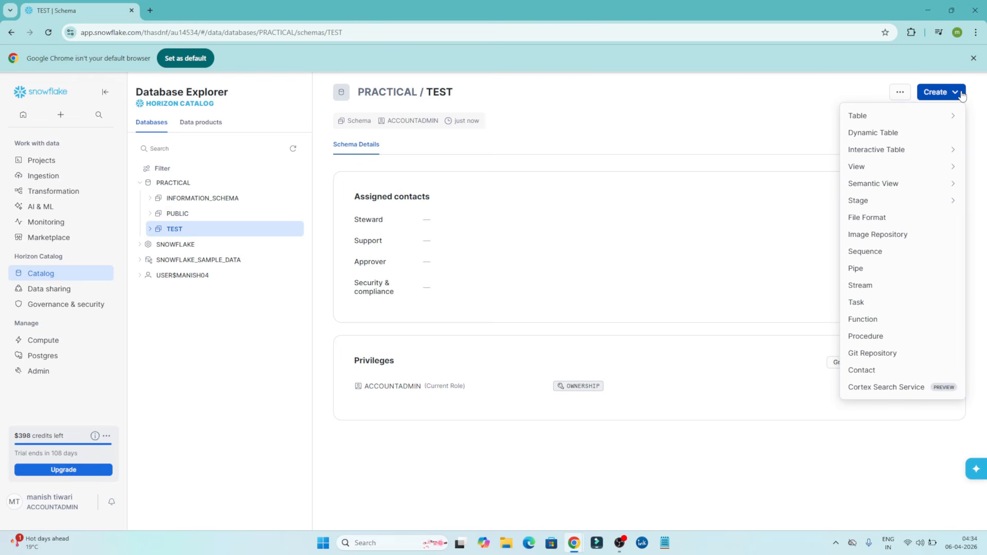
{"action": "mouse_move", "coordinate": [945, 119]}
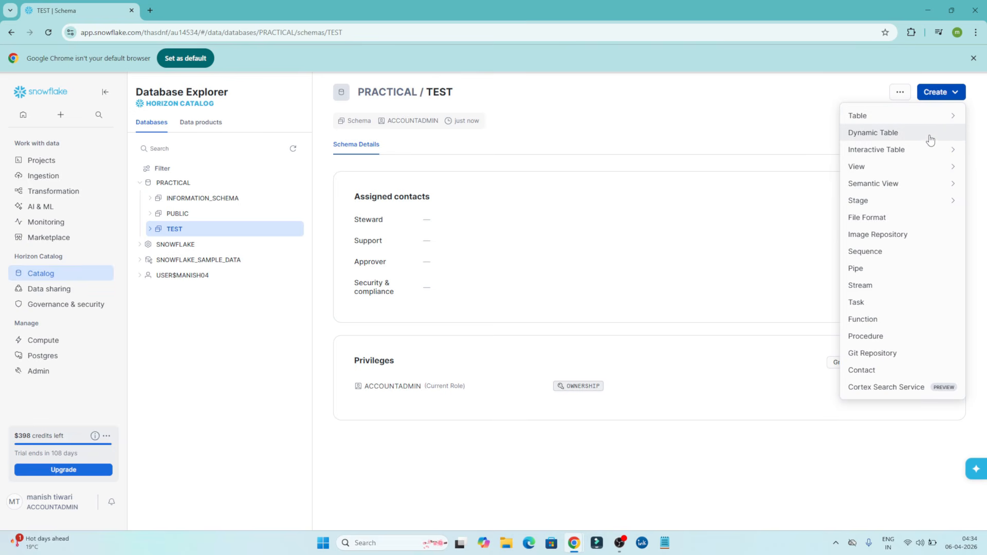
{"action": "mouse_move", "coordinate": [928, 154]}
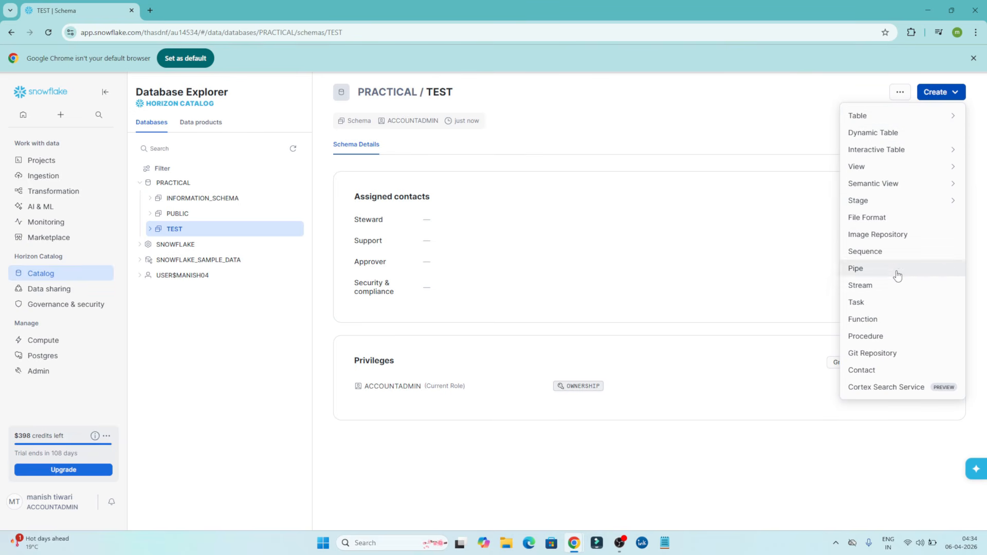
{"action": "mouse_move", "coordinate": [889, 117]}
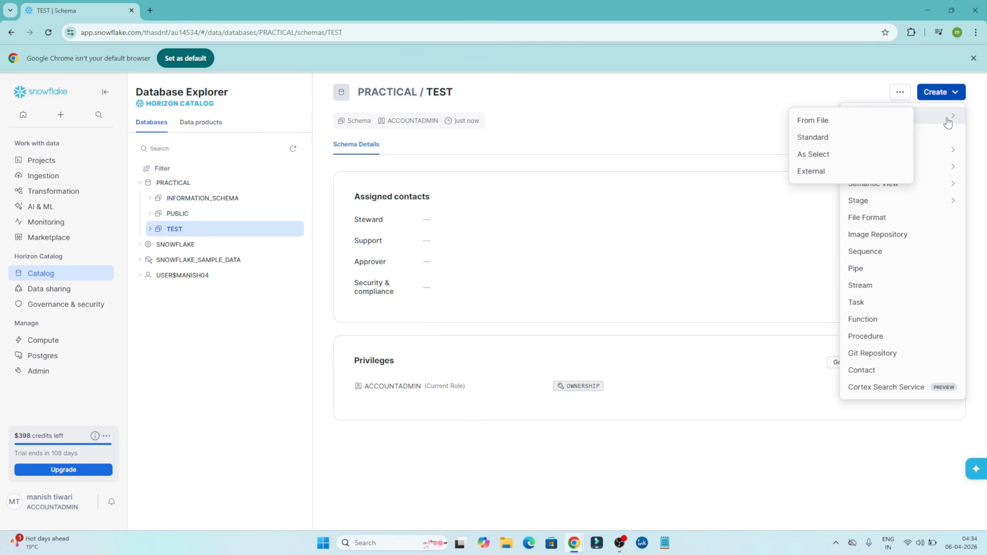
{"action": "left_click", "coordinate": [816, 141]}
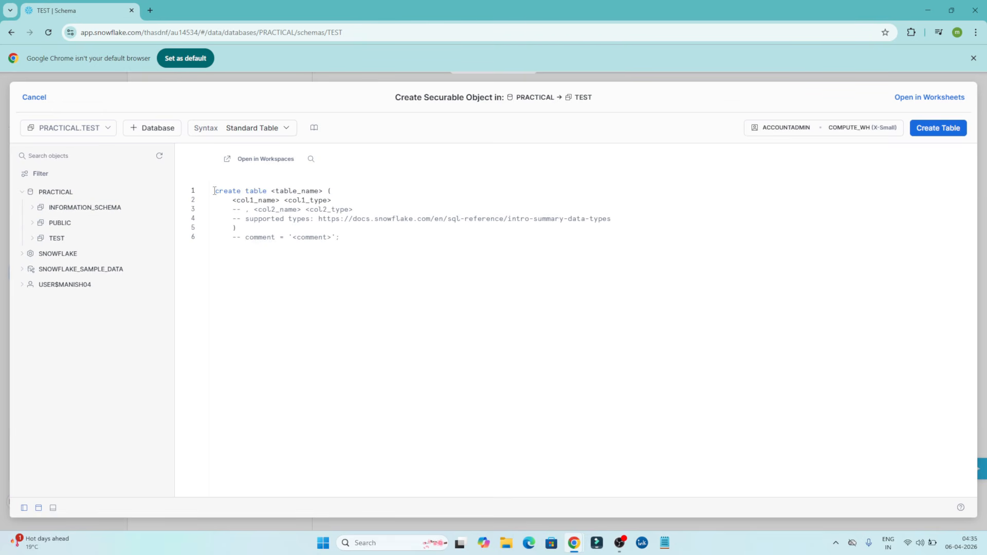
Replace the table name placeholder in the create table template with employee.
{"action": "left_click_drag", "start_coordinate": [214, 191], "coordinate": [397, 246]}
{"action": "double_click", "coordinate": [286, 192]}
{"action": "left_click_drag", "start_coordinate": [232, 201], "coordinate": [340, 228]}
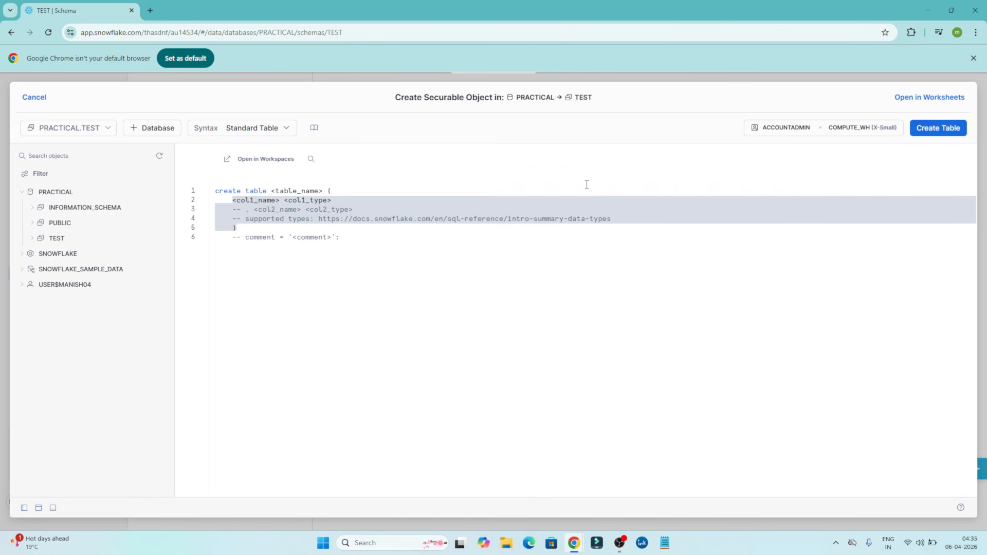
{"action": "left_click", "coordinate": [278, 270]}
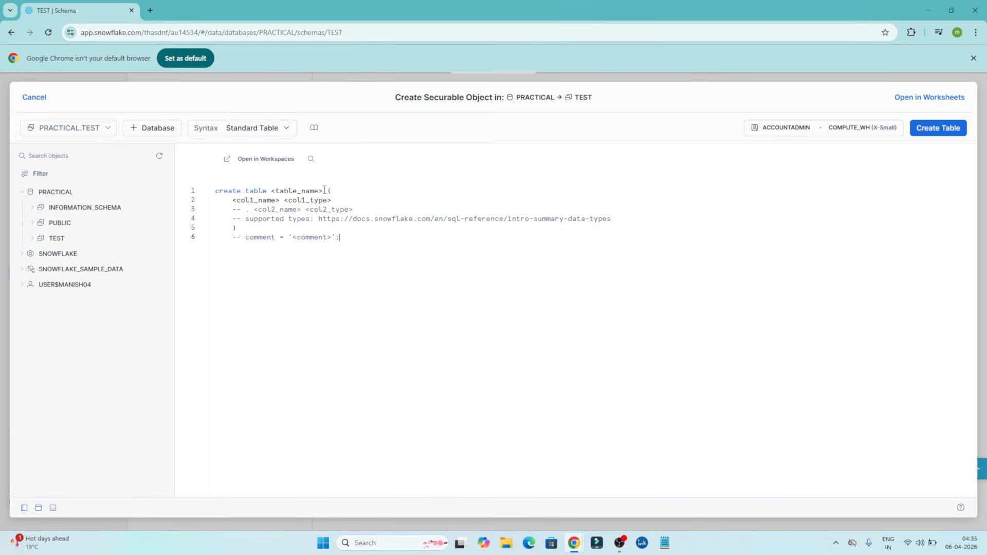
{"action": "left_click_drag", "start_coordinate": [324, 190], "coordinate": [269, 191]}
{"action": "type", "text": "emplo "}
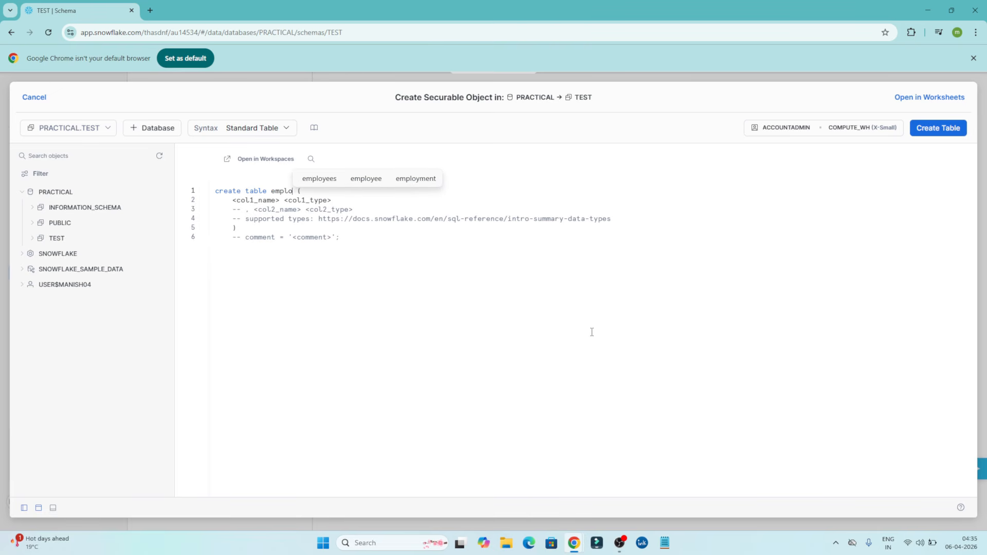
{"action": "type", "text": "yee"}
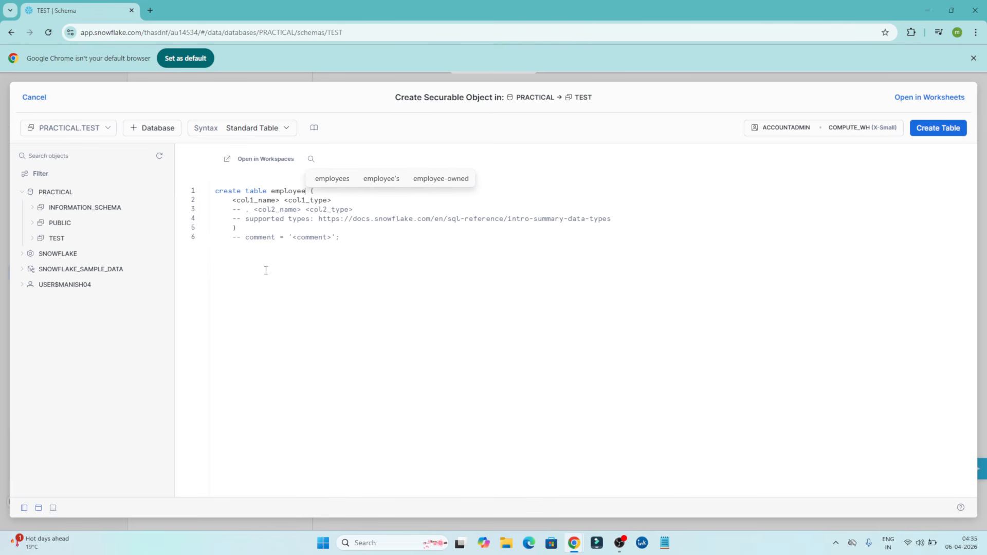
Replace the template's placeholder column and type comment lines with an id column of type integer.
{"action": "left_click_drag", "start_coordinate": [630, 213], "coordinate": [237, 200]}
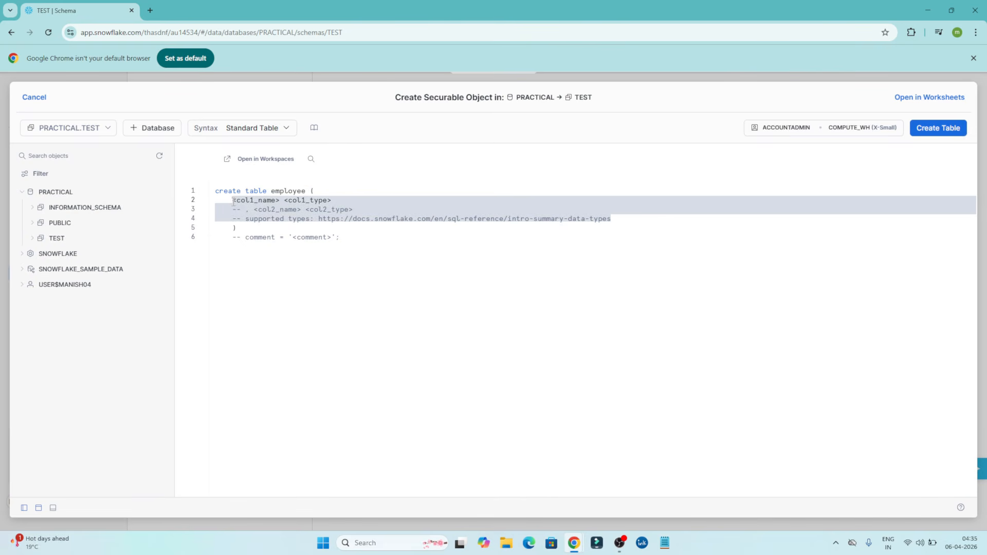
{"action": "key", "text": "BackSpace"}
{"action": "type", "text": "id "}
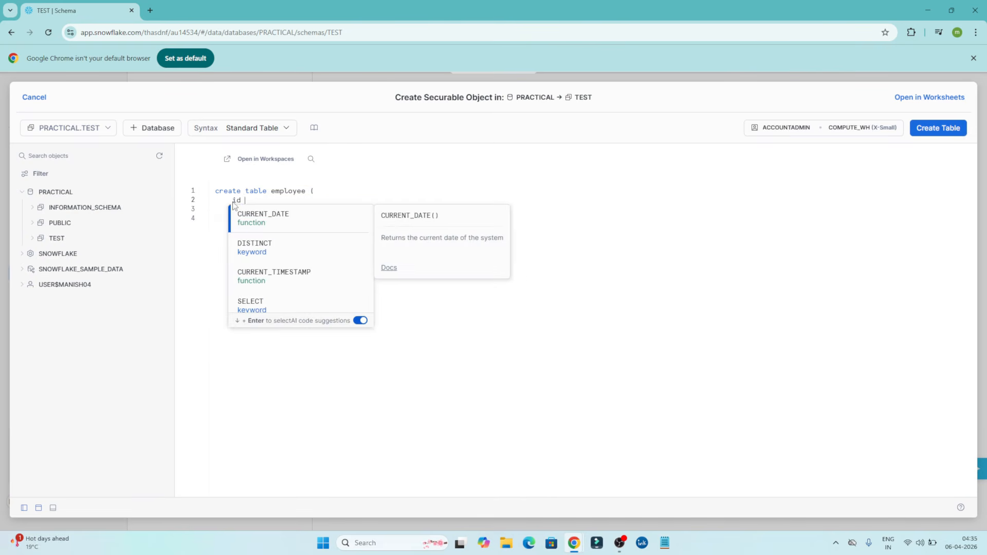
{"action": "type", "text": "integer"}
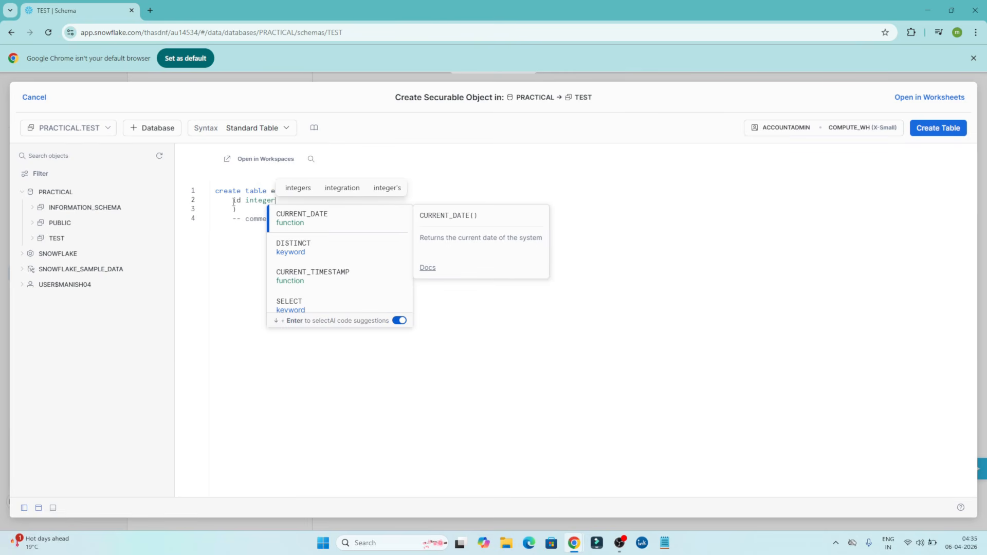
{"action": "type", "text": ","}
{"action": "key", "text": "Return"}
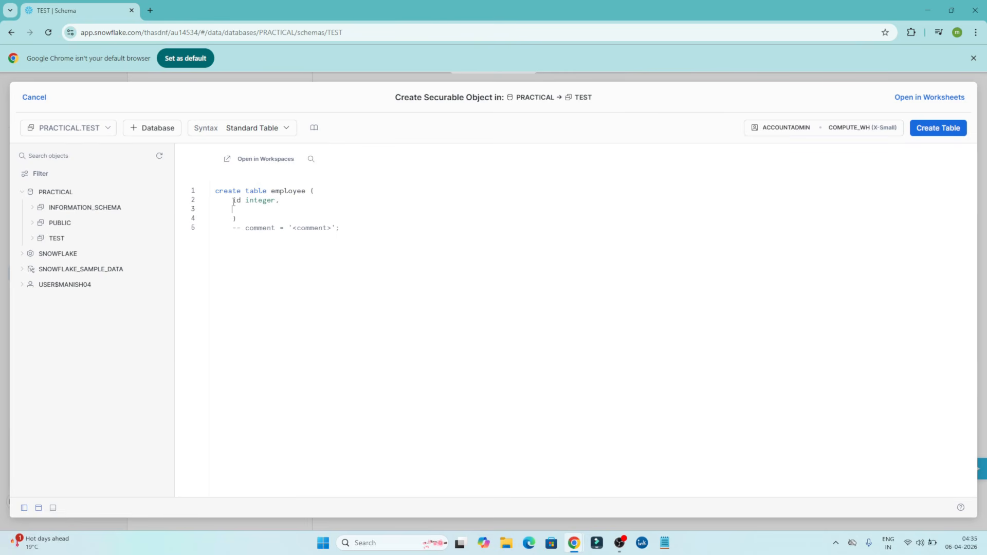
Add a name column of type string and a salary column of type integer to the employee table definition.
{"action": "type", "text": "name "}
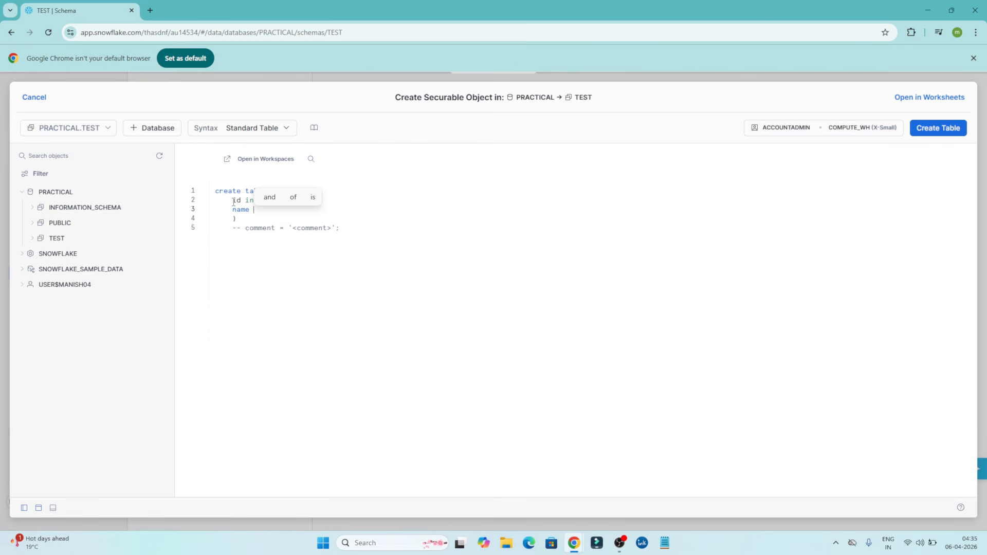
{"action": "type", "text": "str"}
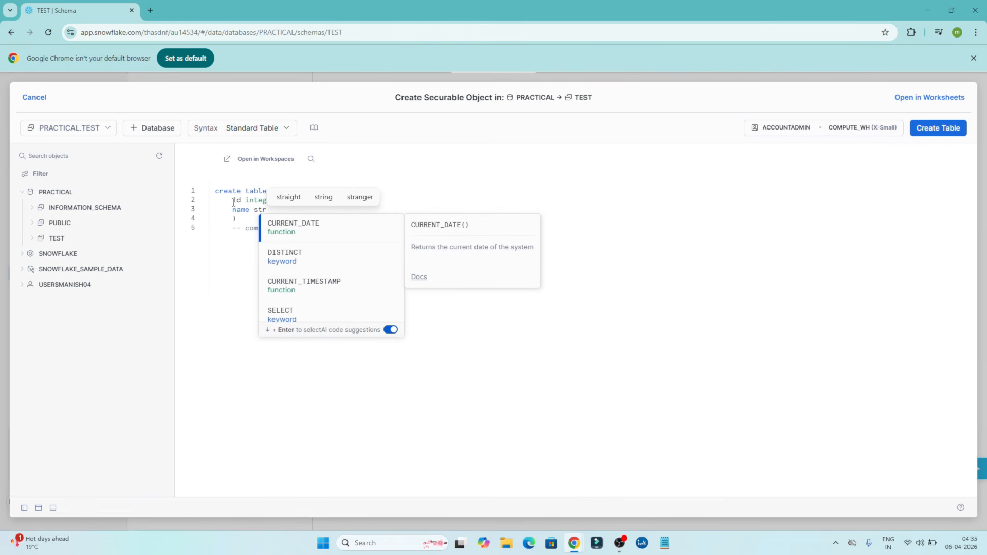
{"action": "type", "text": "ing"}
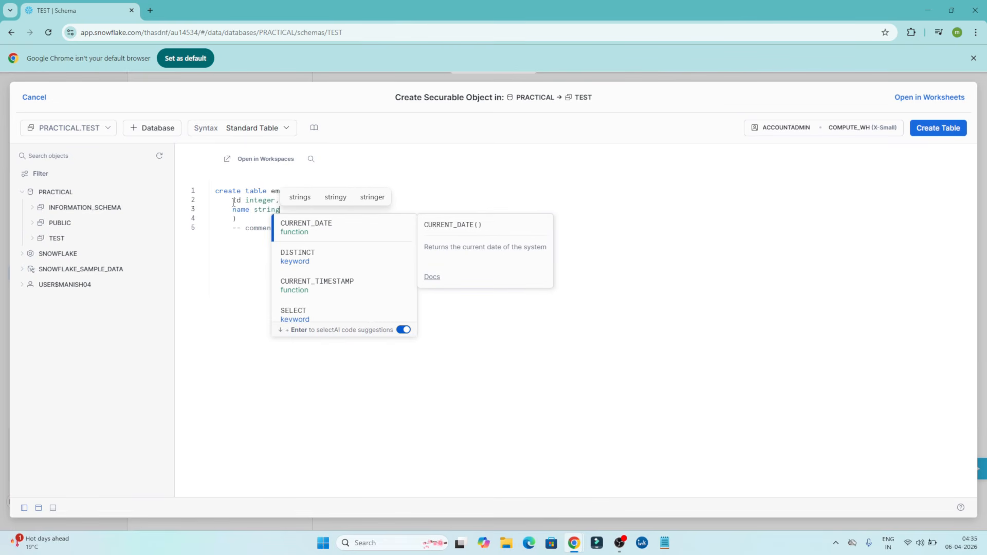
{"action": "type", "text": ","}
{"action": "key", "text": "Return"}
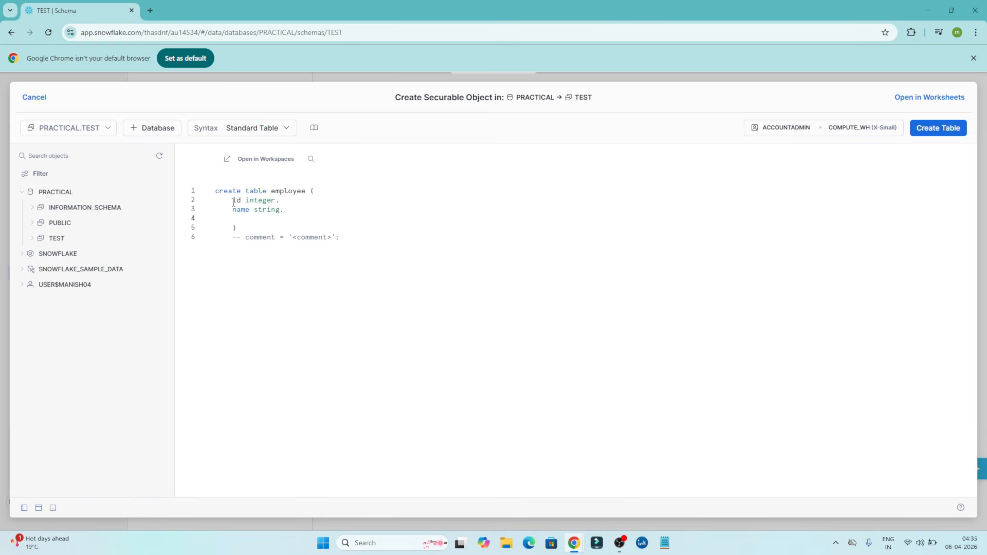
{"action": "type", "text": "sala"}
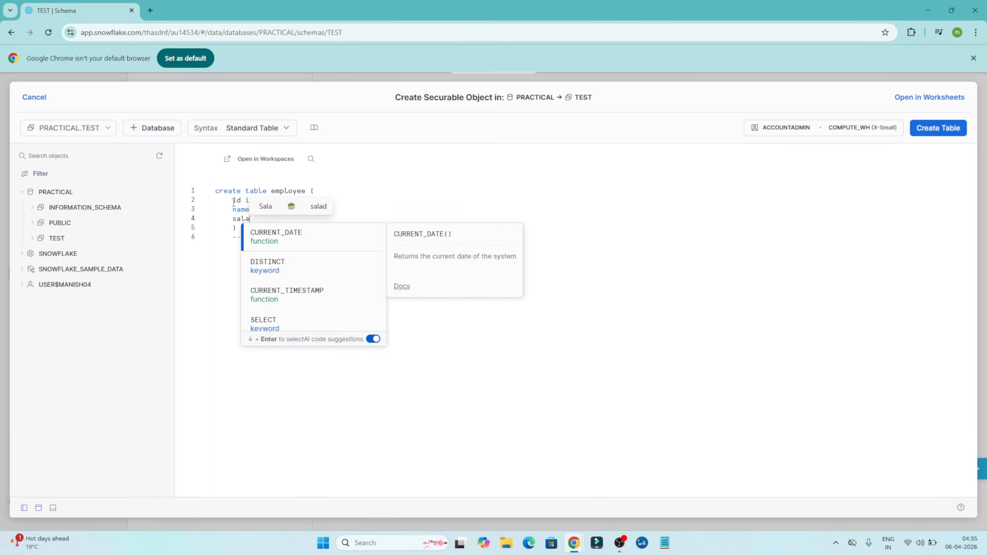
{"action": "type", "text": "ry integer"}
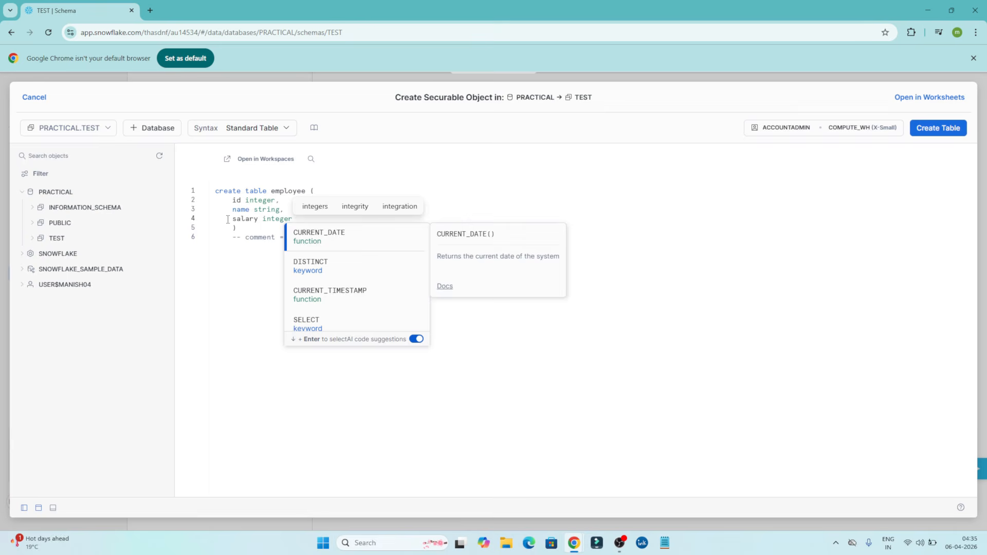
{"action": "left_click", "coordinate": [229, 260]}
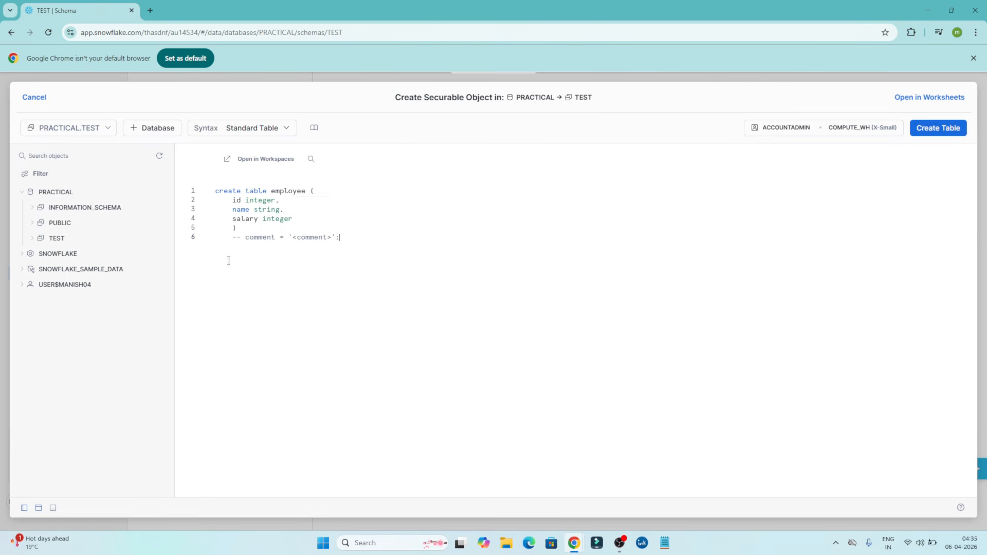
Delete the comment line after the employee table definition and check the available run roles and warehouses.
{"action": "left_click_drag", "start_coordinate": [344, 237], "coordinate": [213, 239]}
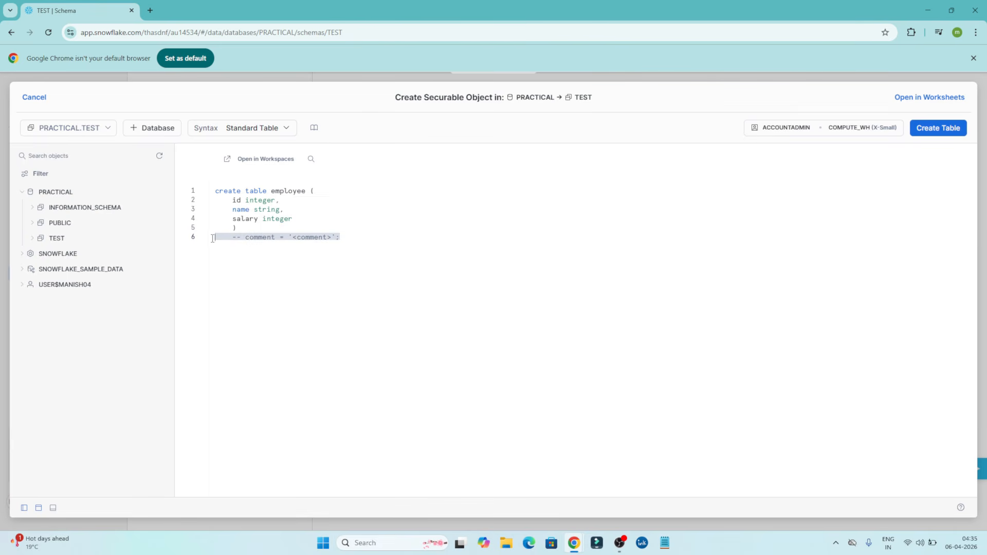
{"action": "key", "text": "BackSpace"}
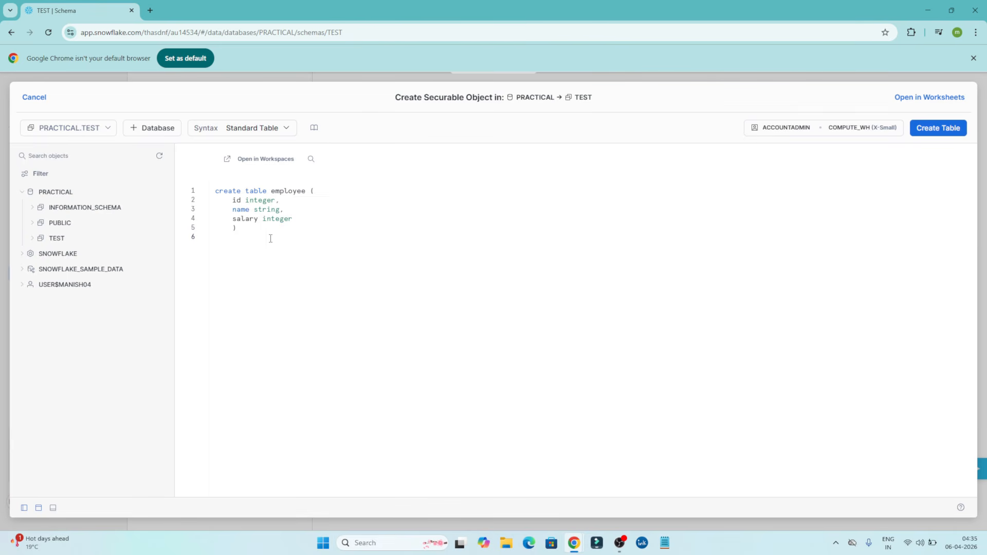
{"action": "left_click", "coordinate": [856, 129]}
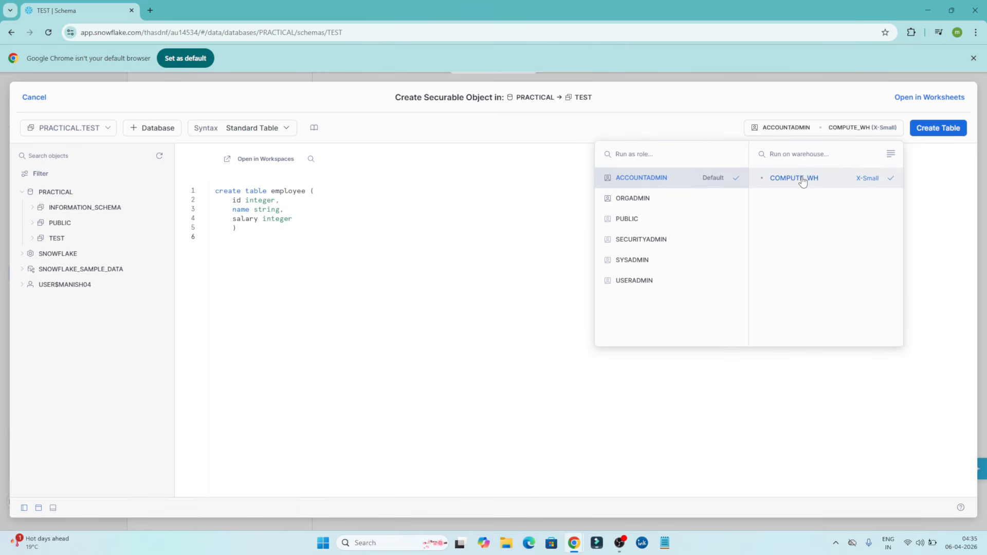
{"action": "left_click", "coordinate": [942, 230]}
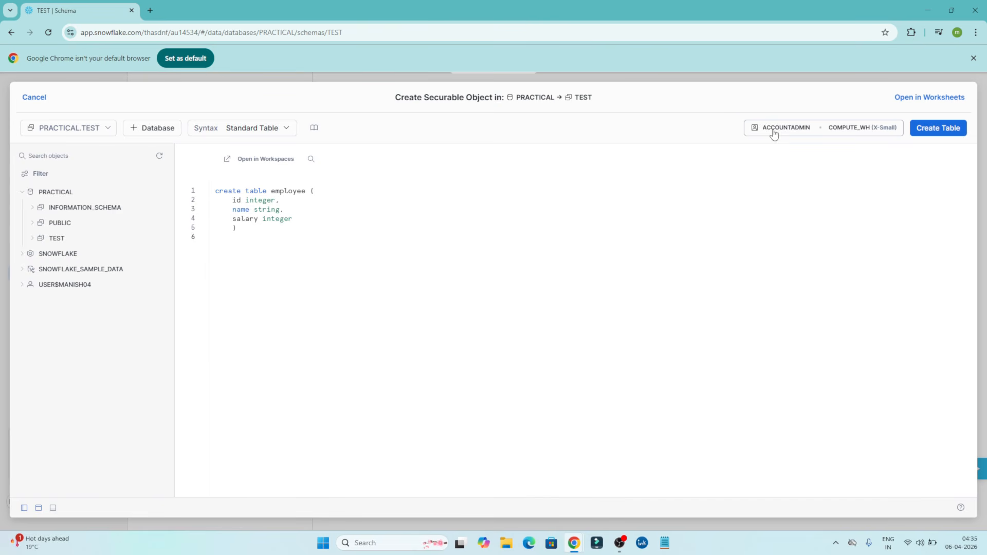
Create the employee table from the definition and view its details under the TEST schema's tables.
{"action": "left_click", "coordinate": [945, 128]}
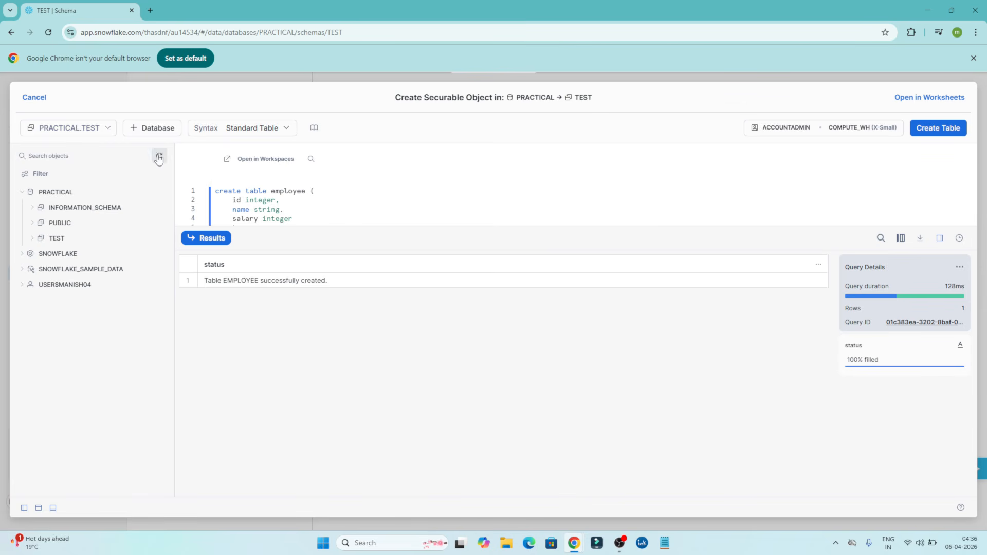
{"action": "left_click", "coordinate": [32, 239]}
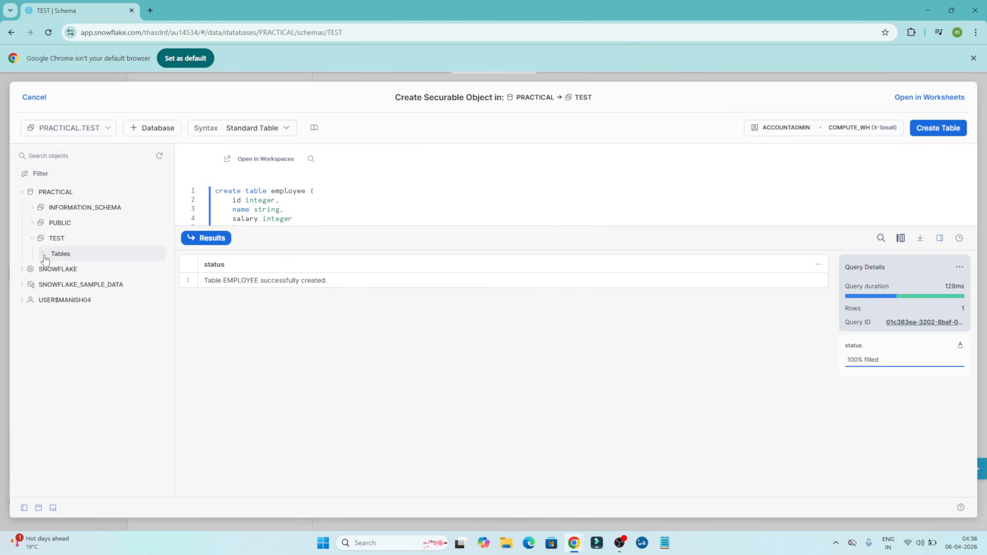
{"action": "left_click", "coordinate": [45, 257]}
{"action": "mouse_move", "coordinate": [87, 272]}
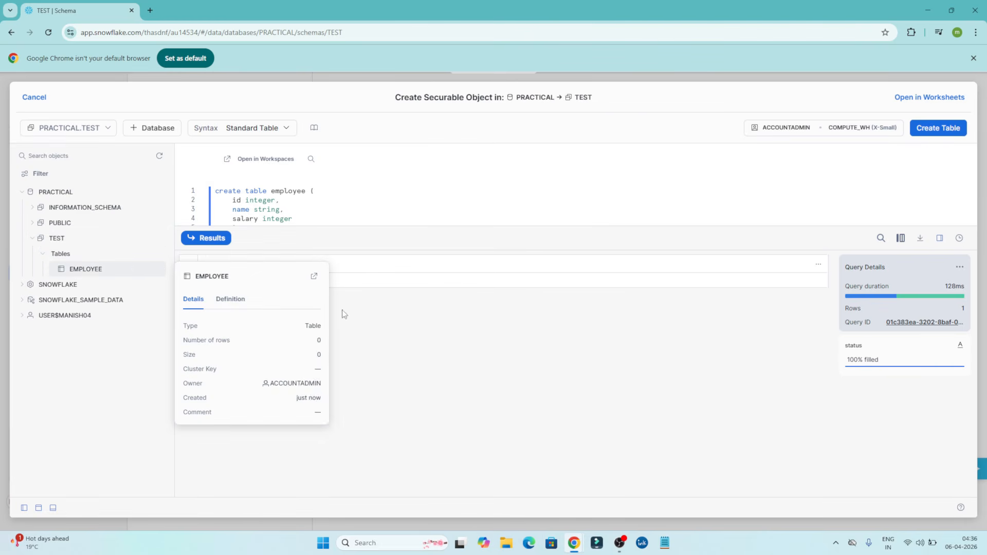
{"action": "scroll", "coordinate": [357, 211], "scroll_direction": "down", "scroll_amount": 2}
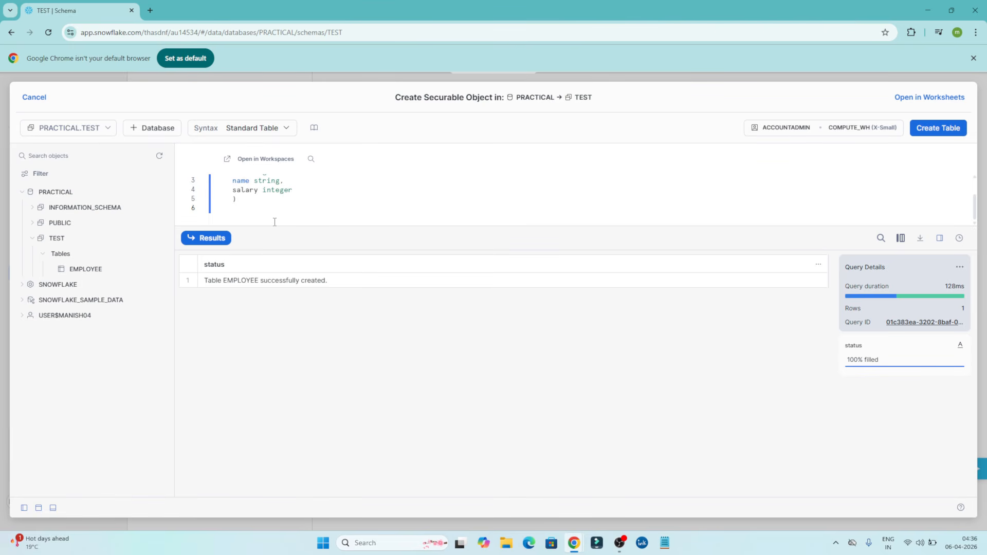
{"action": "key", "text": "Return"}
{"action": "type", "text": "select "}
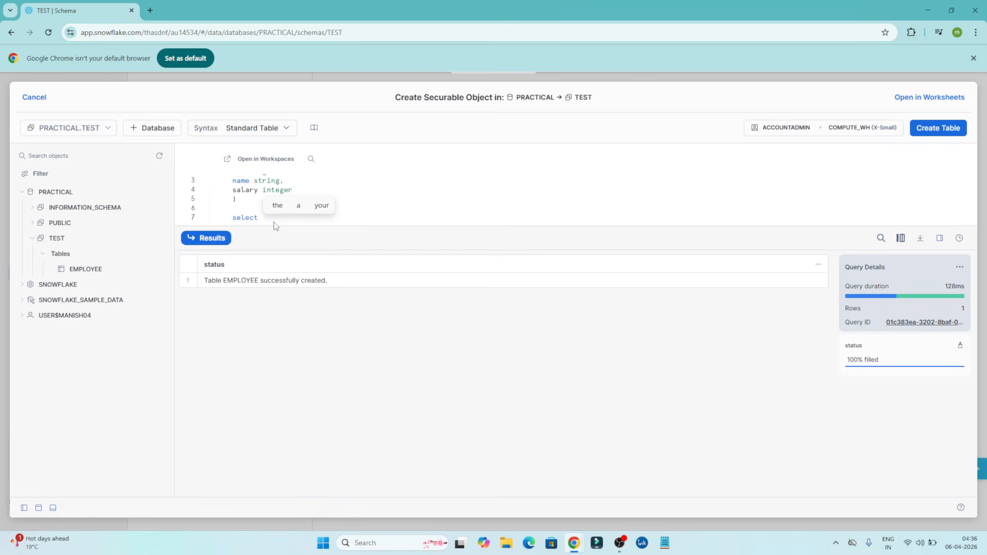
{"action": "type", "text": "* from em"}
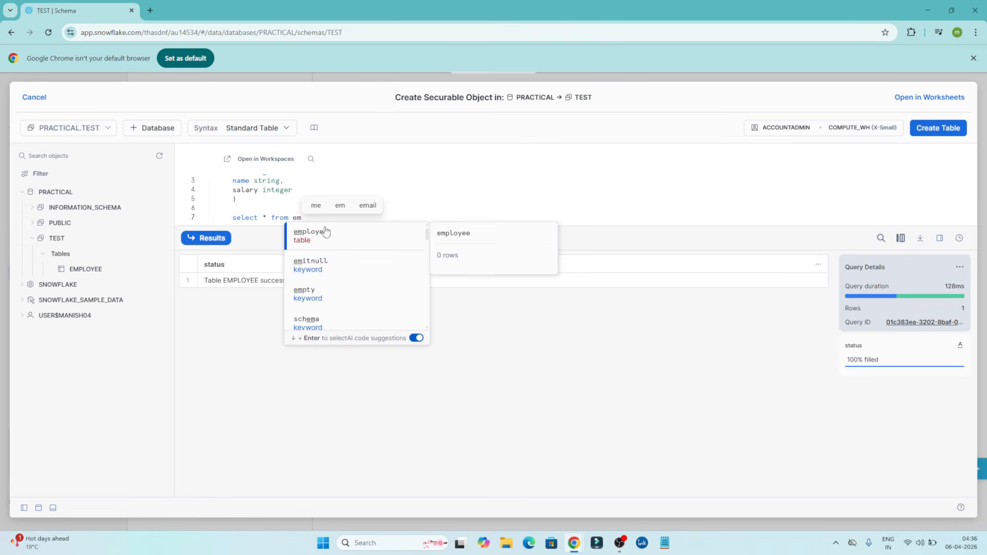
{"action": "left_click", "coordinate": [320, 233]}
{"action": "left_click", "coordinate": [401, 207]}
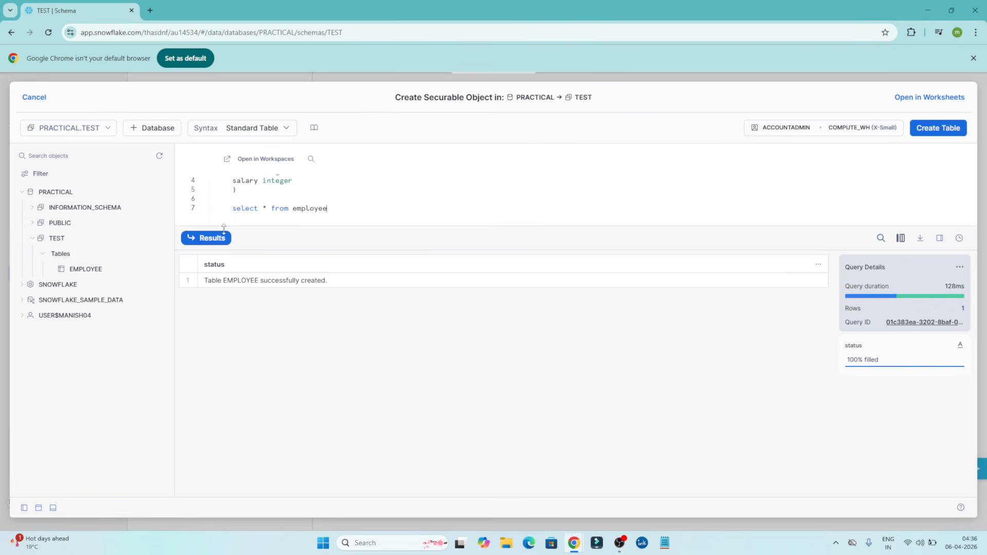
{"action": "left_click_drag", "start_coordinate": [326, 208], "coordinate": [212, 213]}
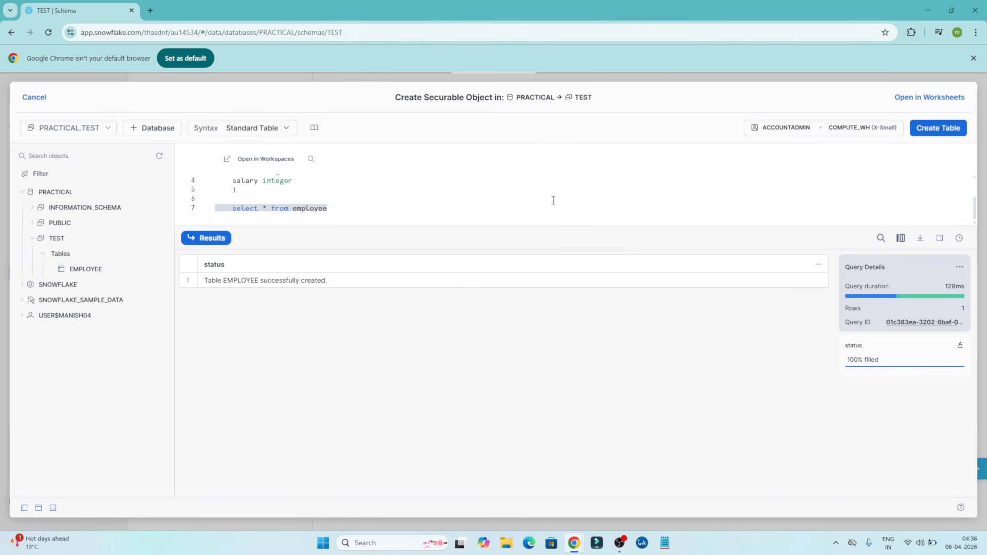
{"action": "key", "text": "Return"}
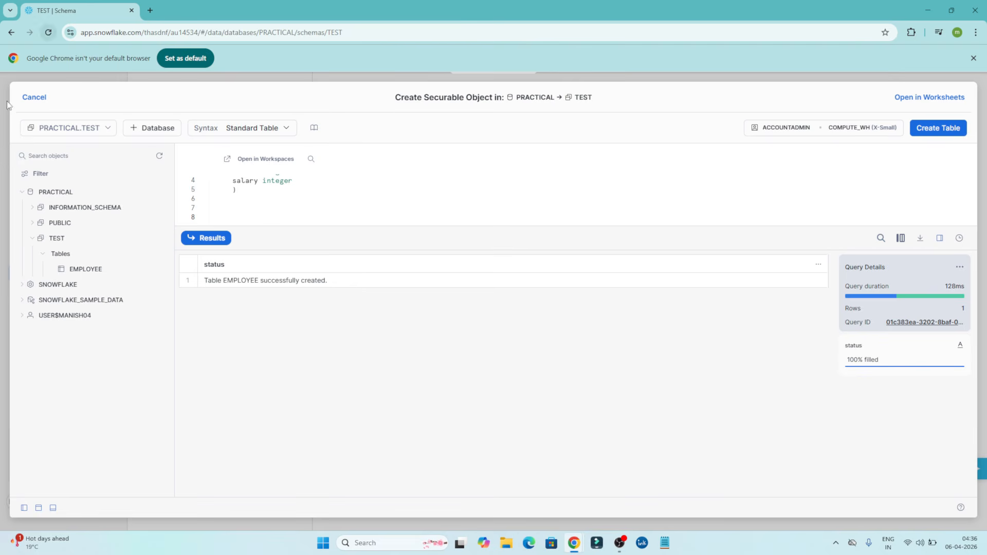
Close the table creation window and add a SQL file named test.sql to My Workspace.
{"action": "left_click", "coordinate": [35, 97]}
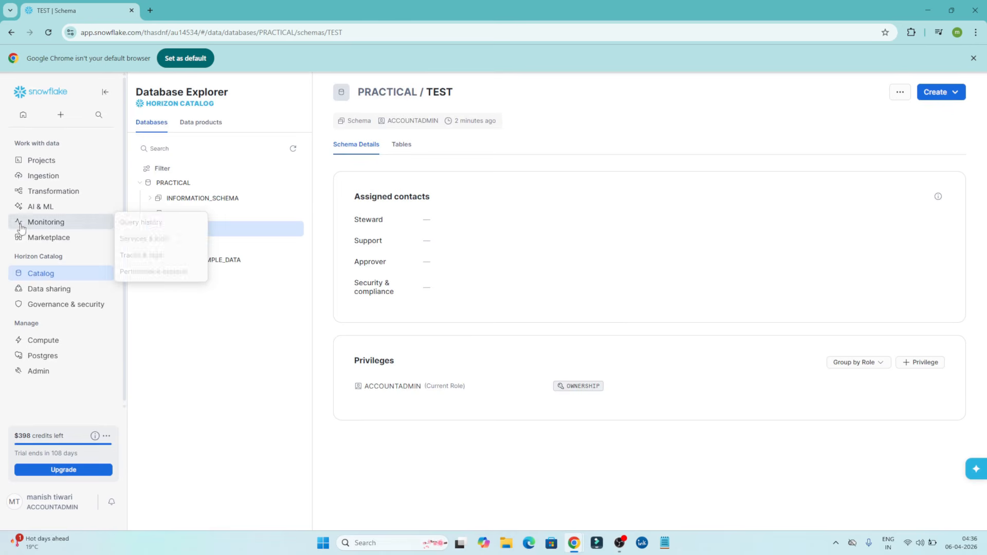
{"action": "mouse_move", "coordinate": [59, 159]}
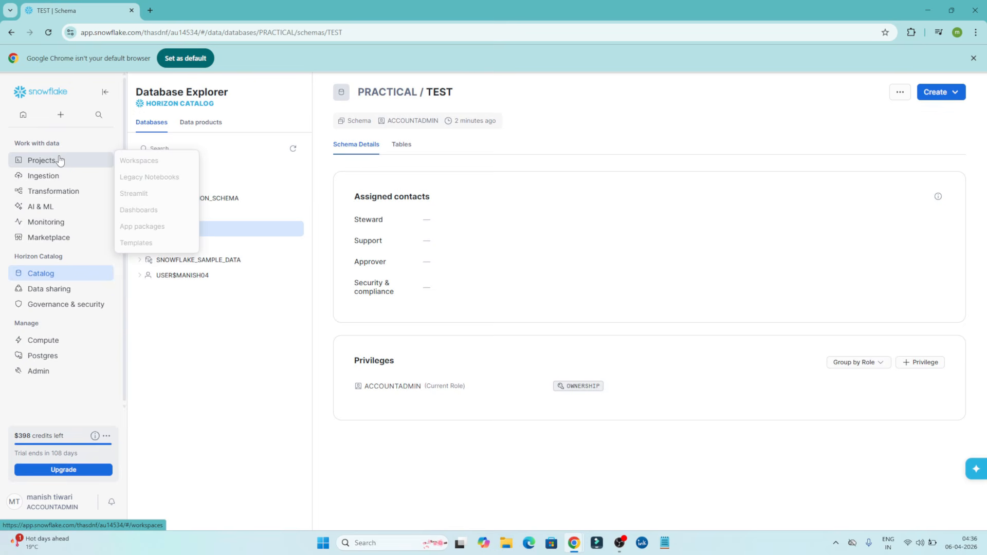
{"action": "left_click", "coordinate": [134, 159]}
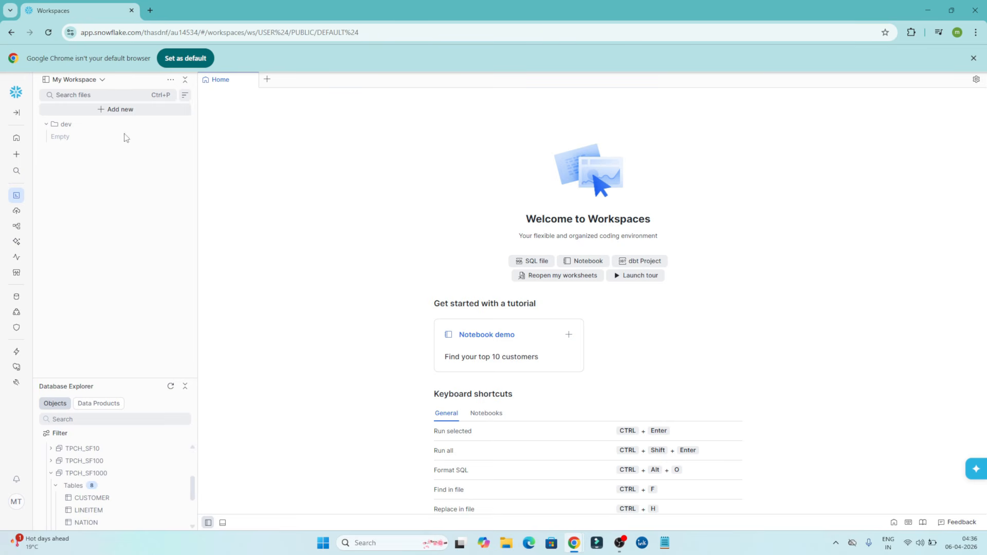
{"action": "left_click", "coordinate": [106, 110]}
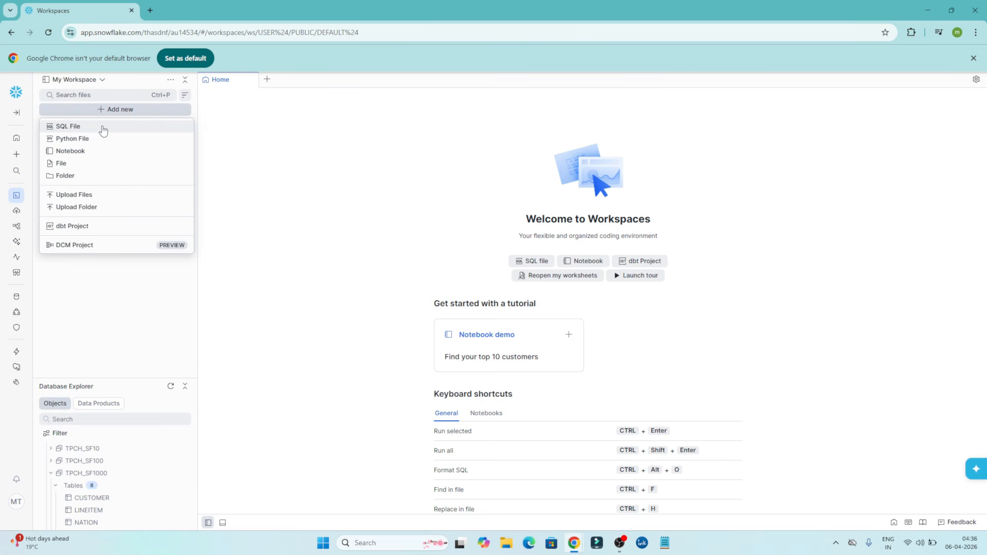
{"action": "left_click", "coordinate": [103, 127]}
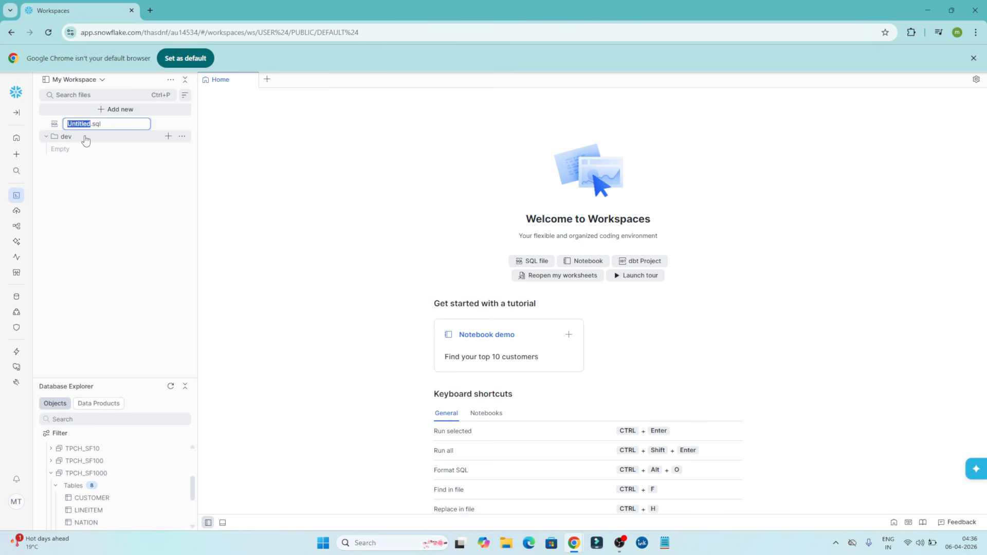
{"action": "type", "text": "test"}
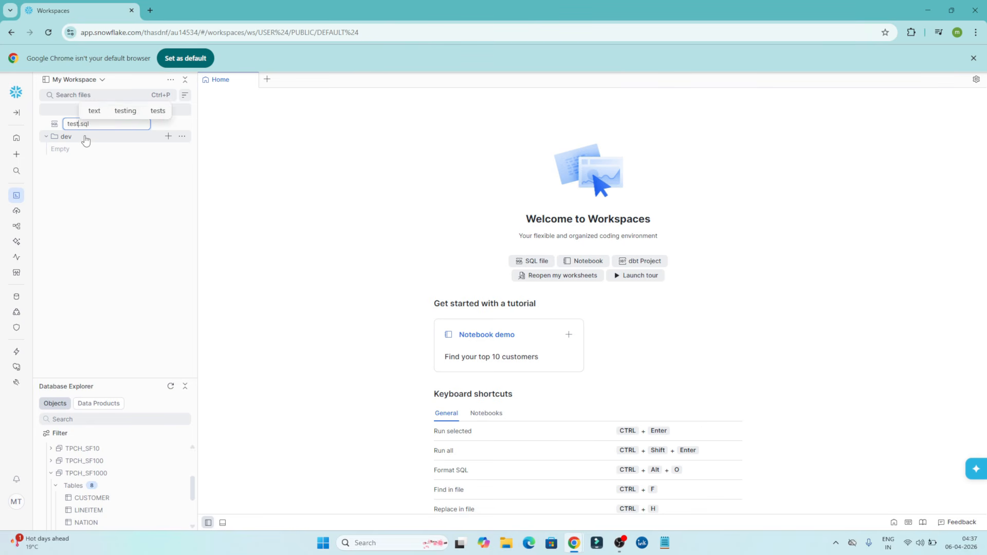
{"action": "key", "text": "Return"}
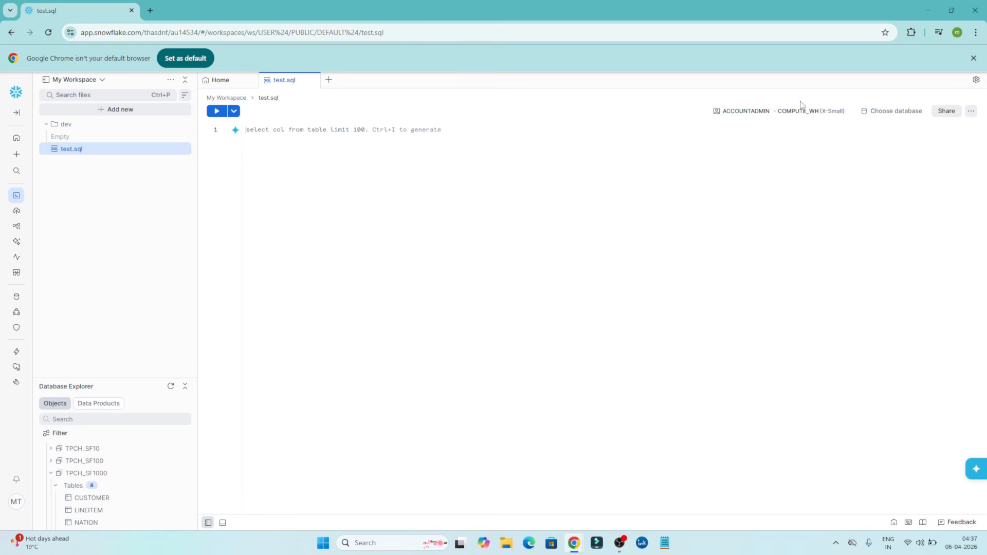
Check the available roles and warehouses, and set the test.sql context to the PRACTICAL database and TEST schema.
{"action": "left_click", "coordinate": [843, 116]}
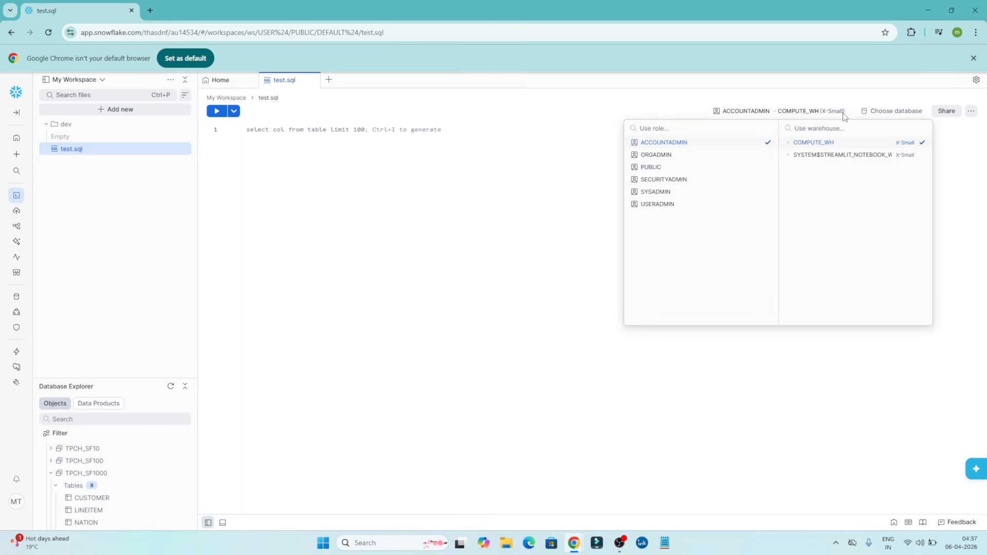
{"action": "left_click", "coordinate": [844, 116]}
{"action": "left_click", "coordinate": [903, 112]}
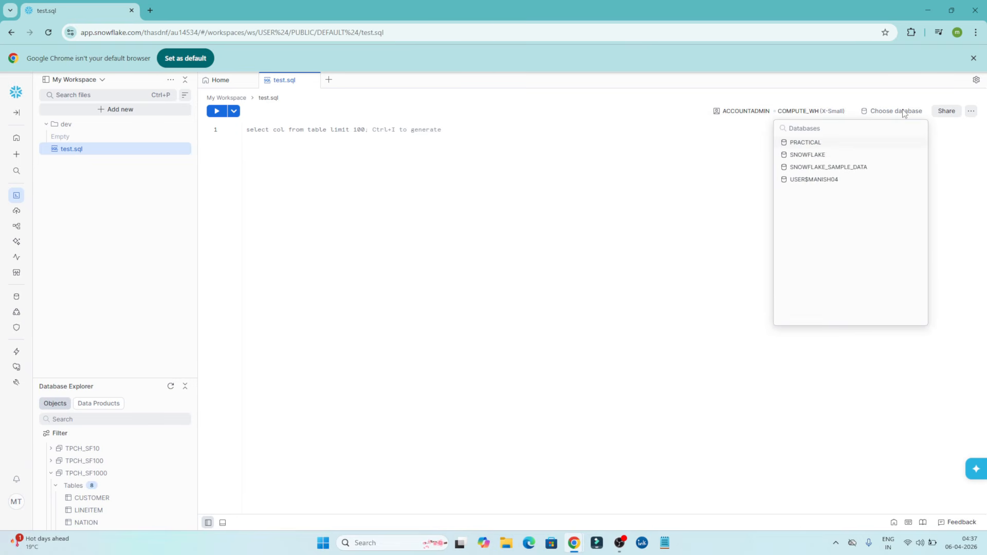
{"action": "left_click", "coordinate": [808, 145]}
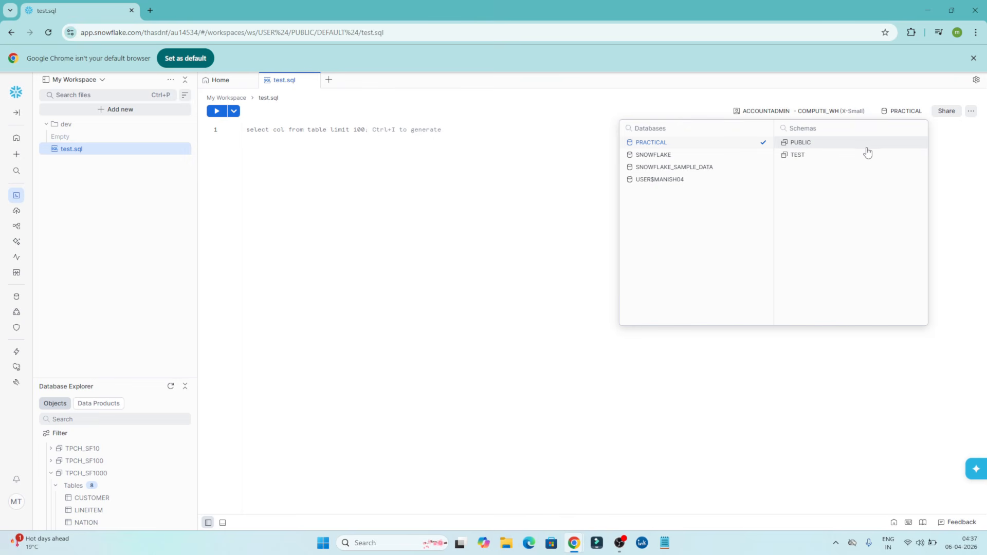
{"action": "left_click", "coordinate": [800, 159]}
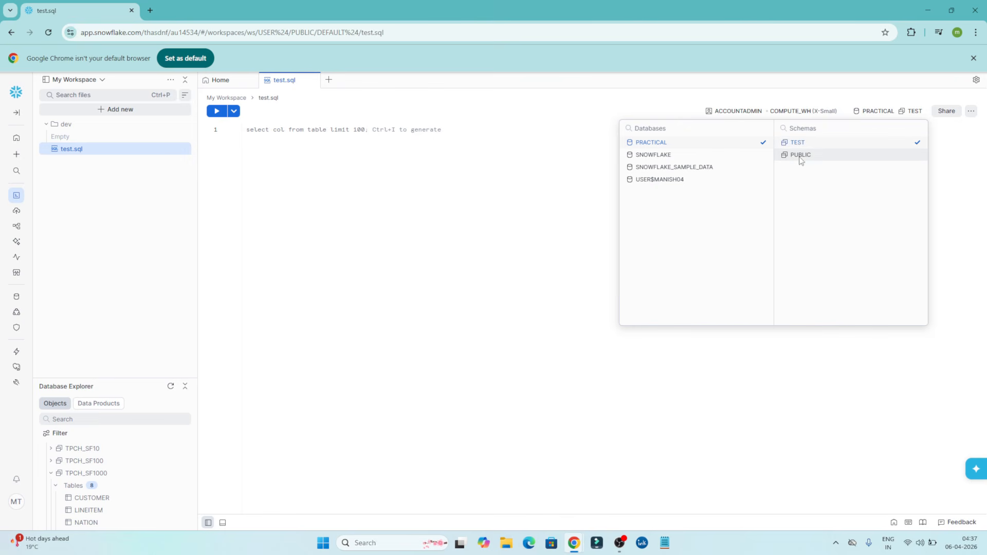
{"action": "left_click", "coordinate": [500, 241]}
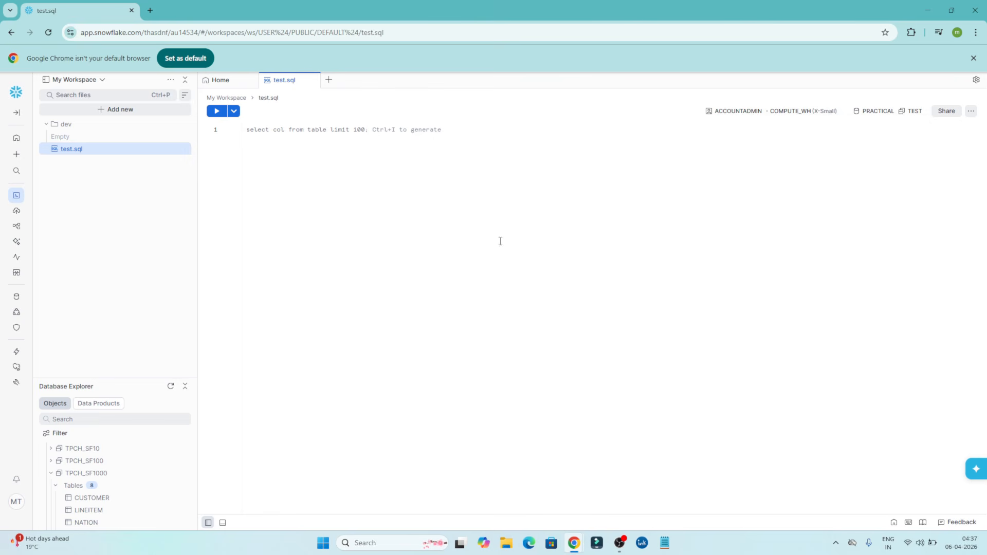
Write and run the query select * from employee in test.sql.
{"action": "type", "text": "se"}
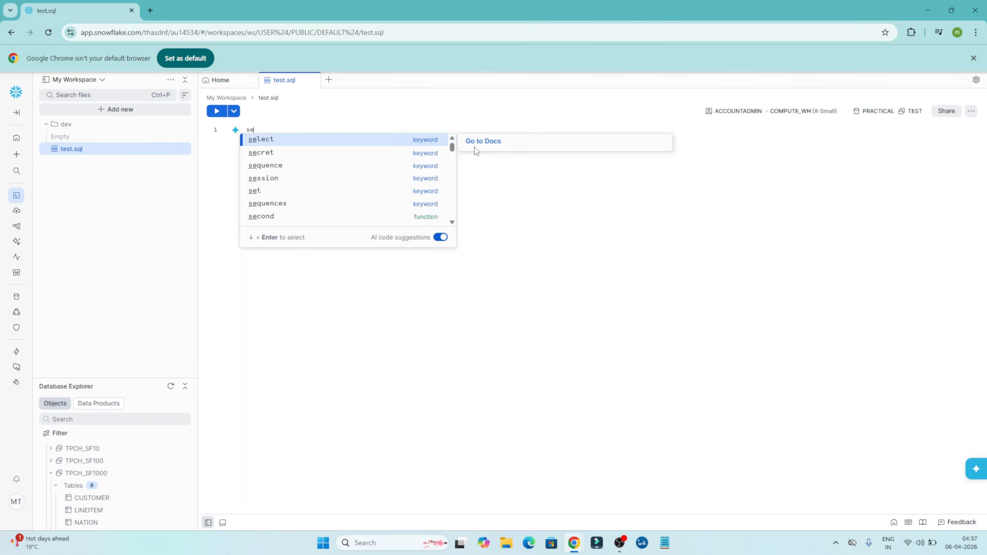
{"action": "type", "text": "lect * "}
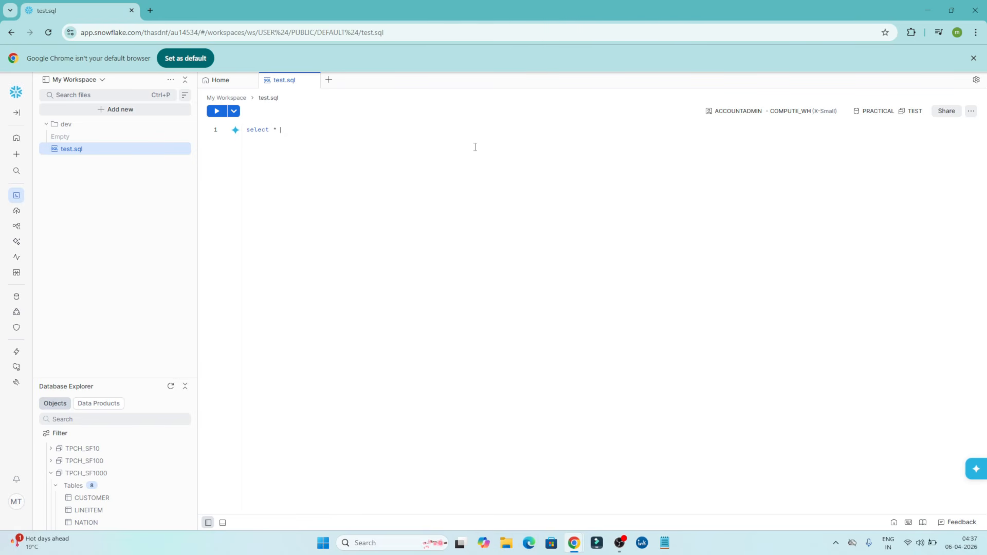
{"action": "type", "text": "from em"}
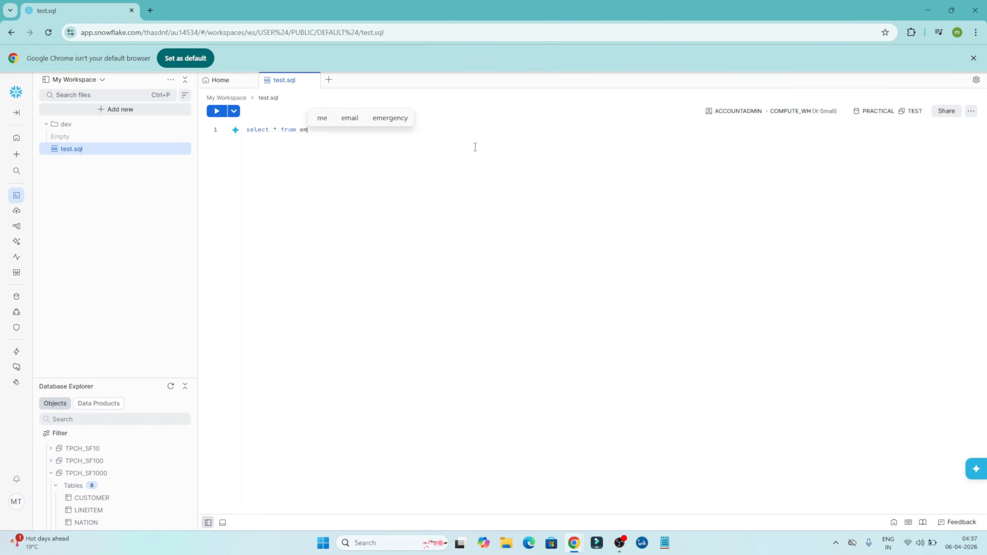
{"action": "left_click", "coordinate": [461, 142]}
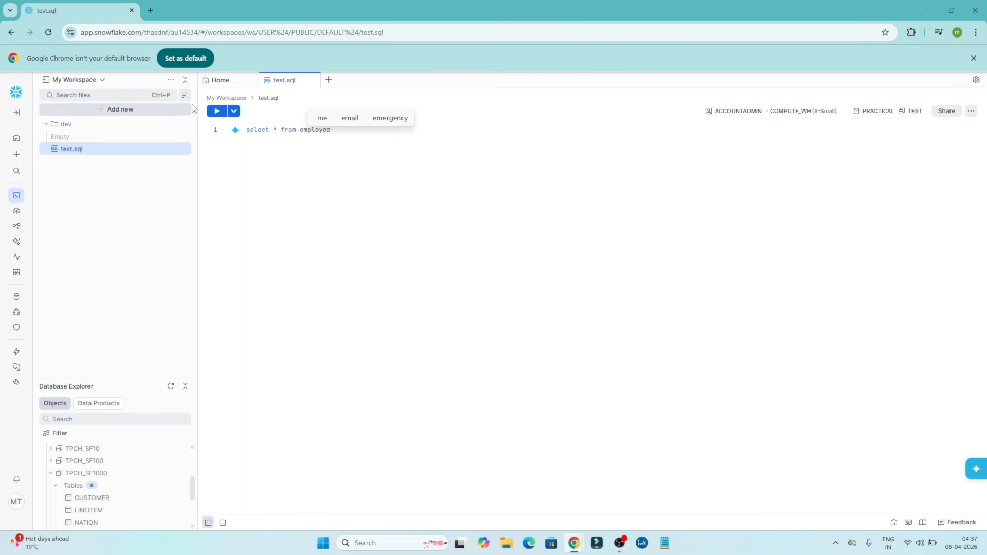
{"action": "key", "text": "ctrl+Return"}
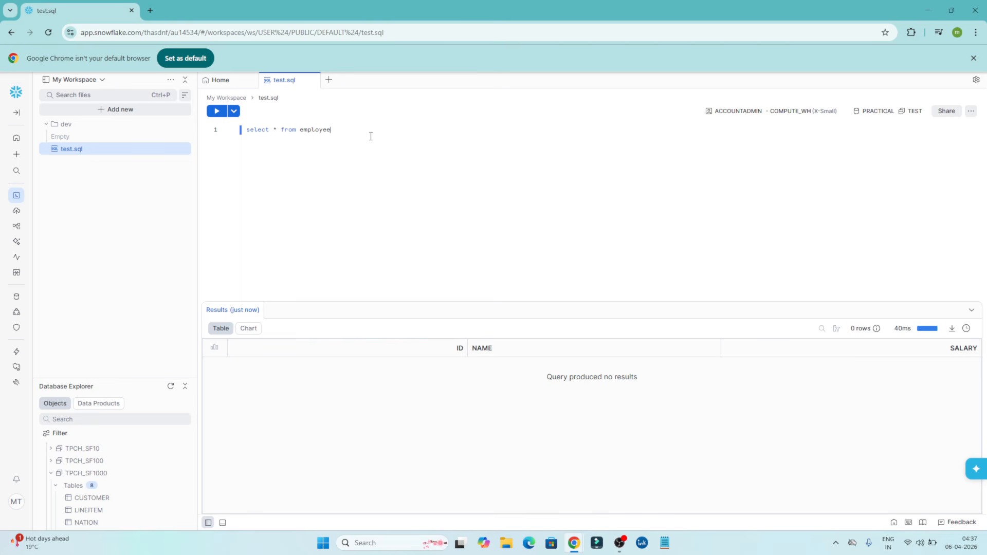
Begin an insert into employee values statement two lines below the select query.
{"action": "key", "text": "Return"}
{"action": "key", "text": "Return"}
{"action": "type", "text": "ins"}
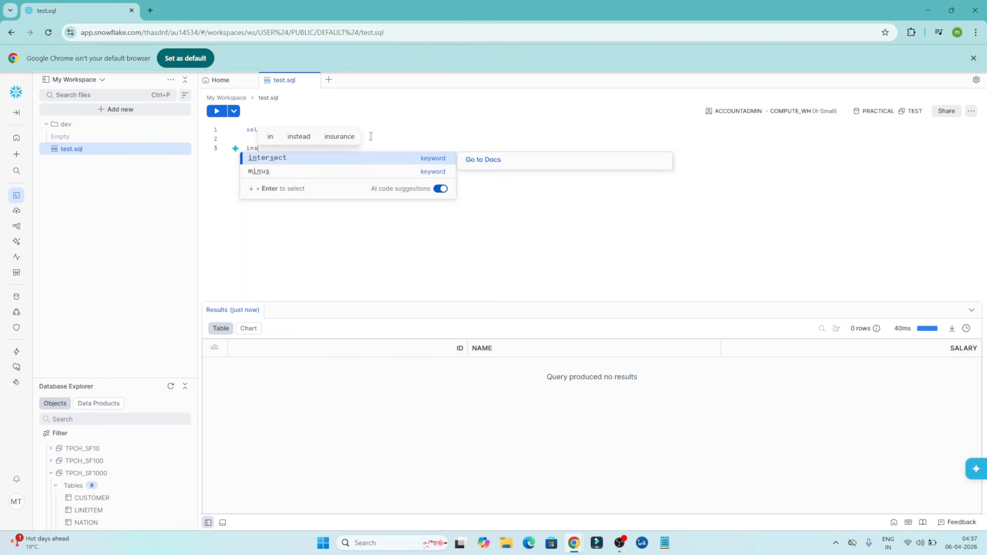
{"action": "type", "text": "ert in"}
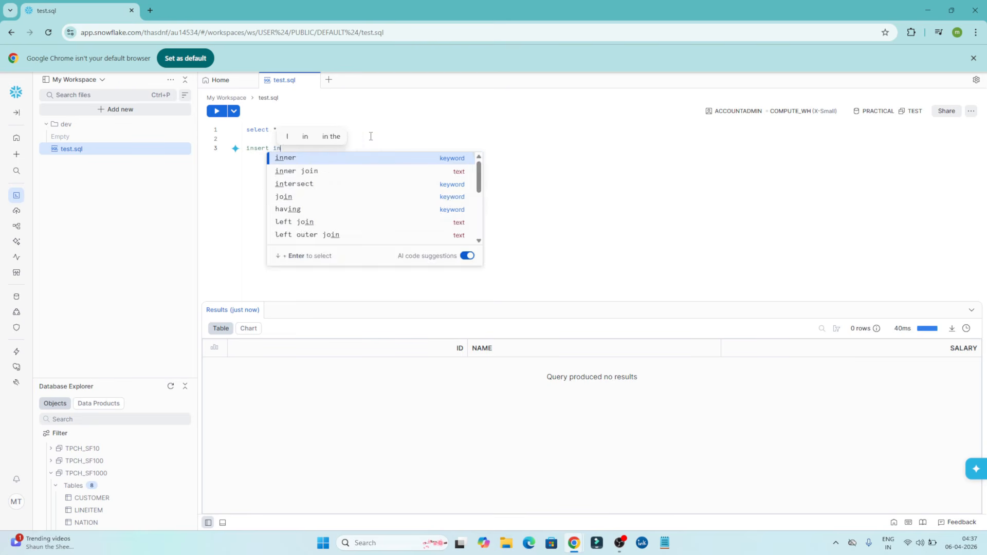
{"action": "type", "text": "to empl"}
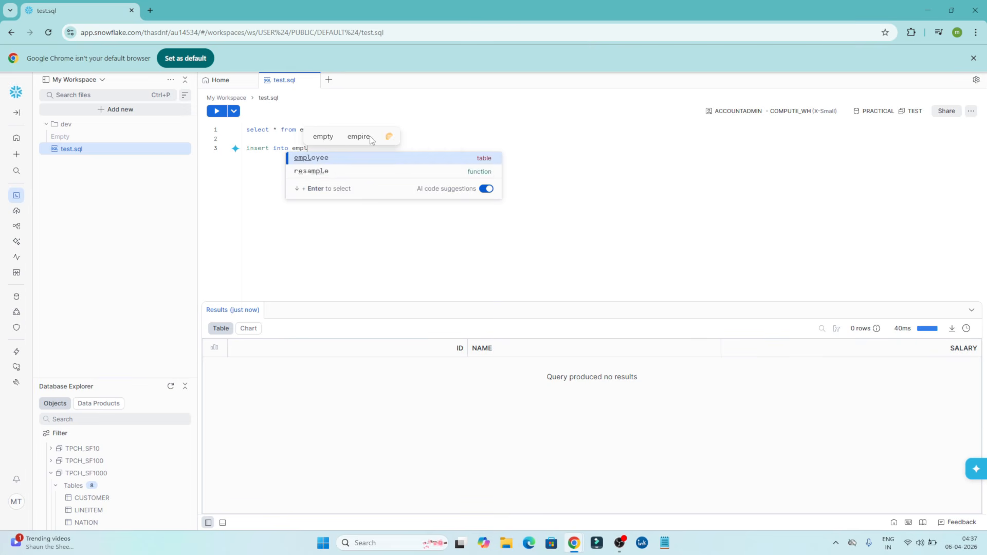
{"action": "type", "text": "oyee"}
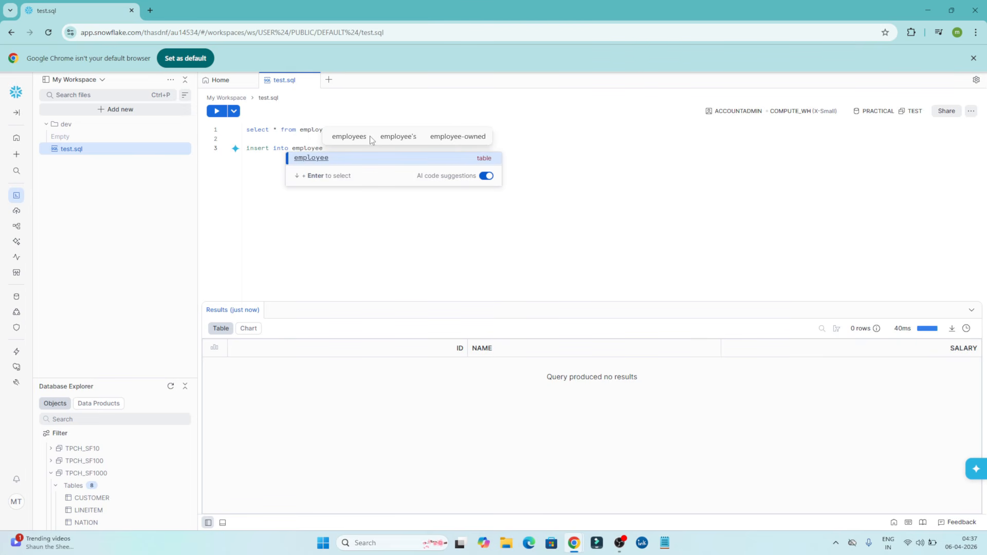
{"action": "type", "text": " val"}
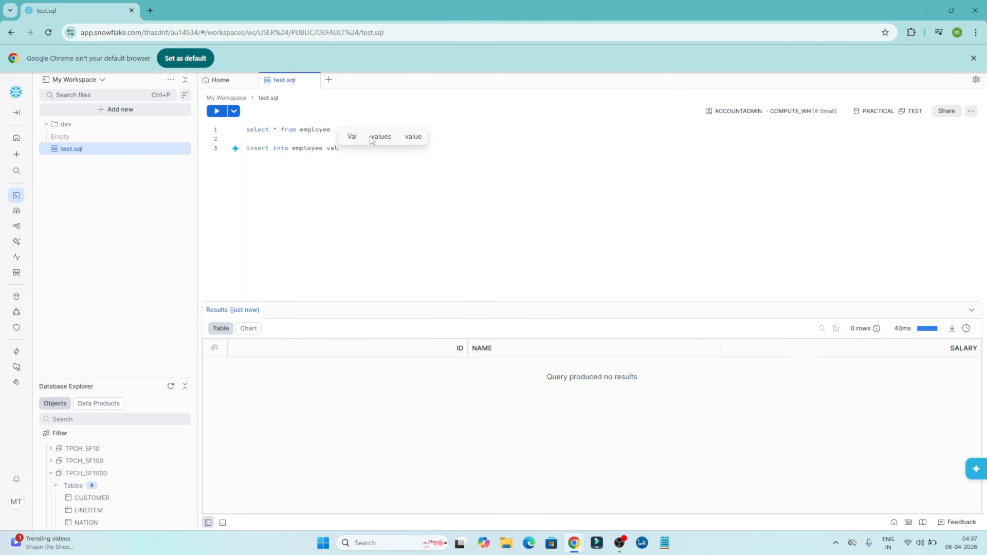
{"action": "type", "text": "ues(1"}
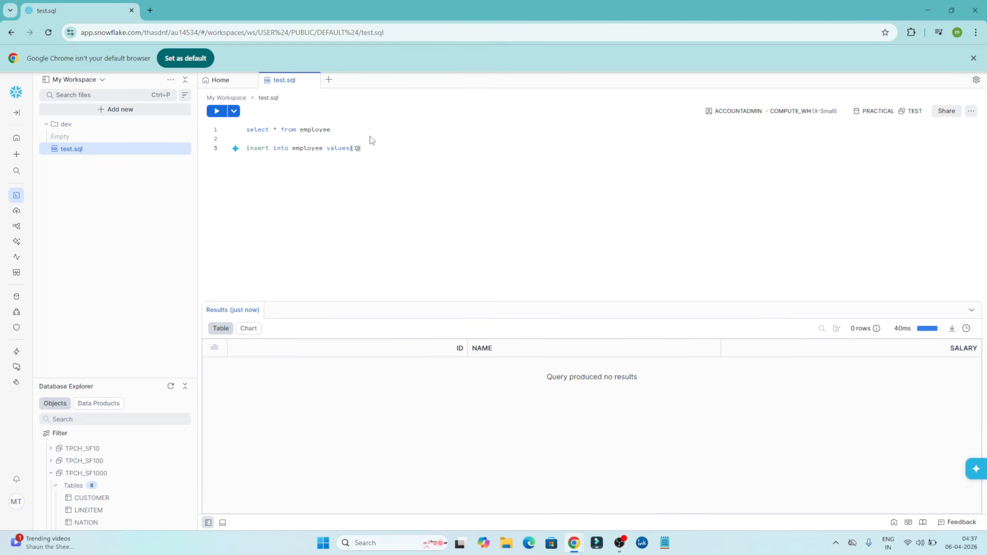
{"action": "type", "text": ",'manish"}
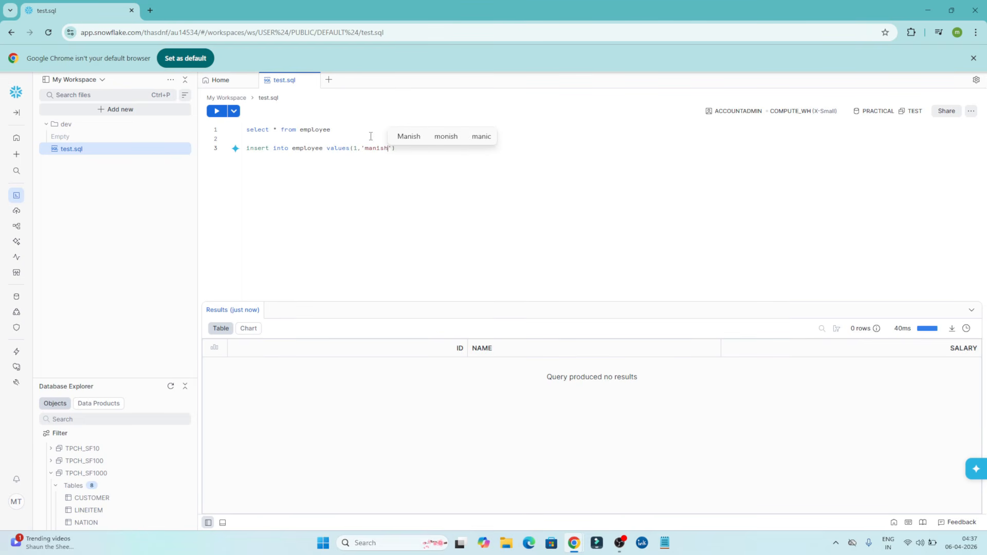
Complete the insert statement with id 1, the employee's first name and salary 10000, and run only that statement.
{"action": "key", "text": "Right"}
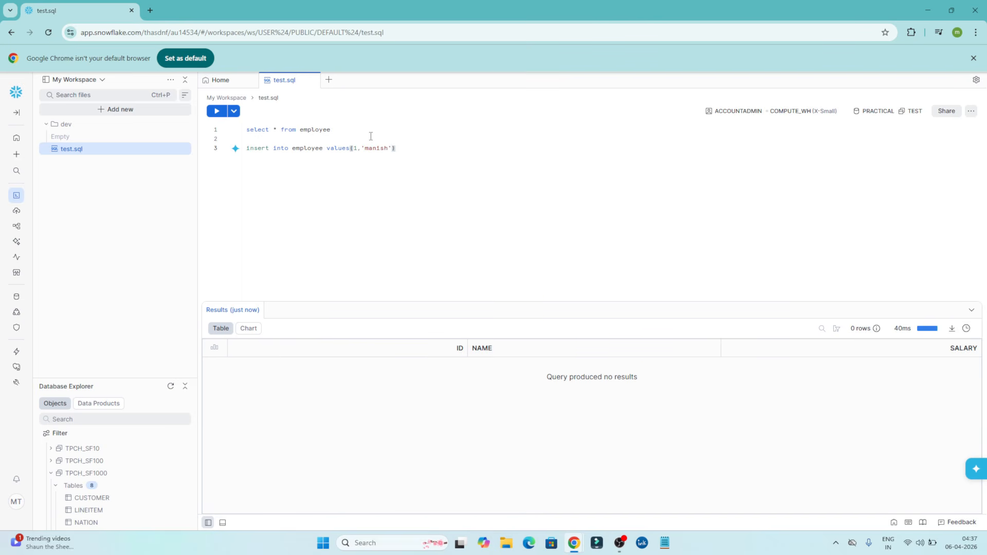
{"action": "type", "text": ",10000"}
{"action": "left_click_drag", "start_coordinate": [443, 148], "coordinate": [198, 123]}
{"action": "left_click", "coordinate": [216, 111]}
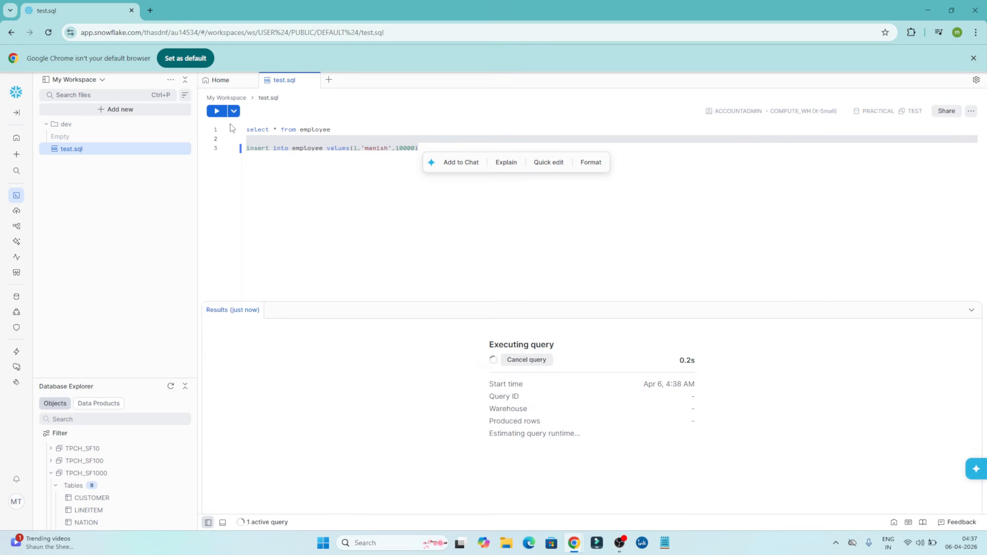
Run only the select * from employee query to view the table's rows.
{"action": "left_click", "coordinate": [348, 131]}
{"action": "left_click_drag", "start_coordinate": [348, 131], "coordinate": [238, 130]}
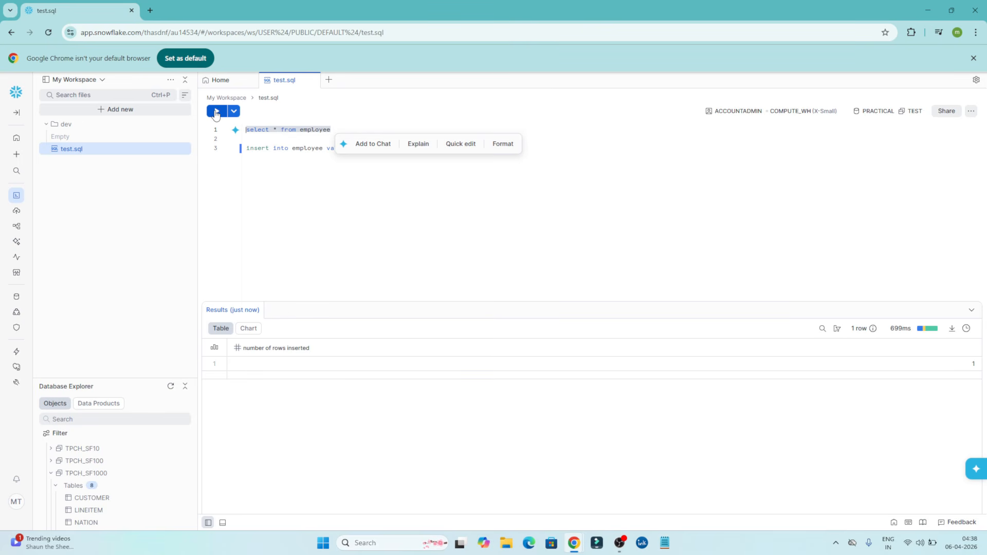
{"action": "left_click", "coordinate": [216, 114]}
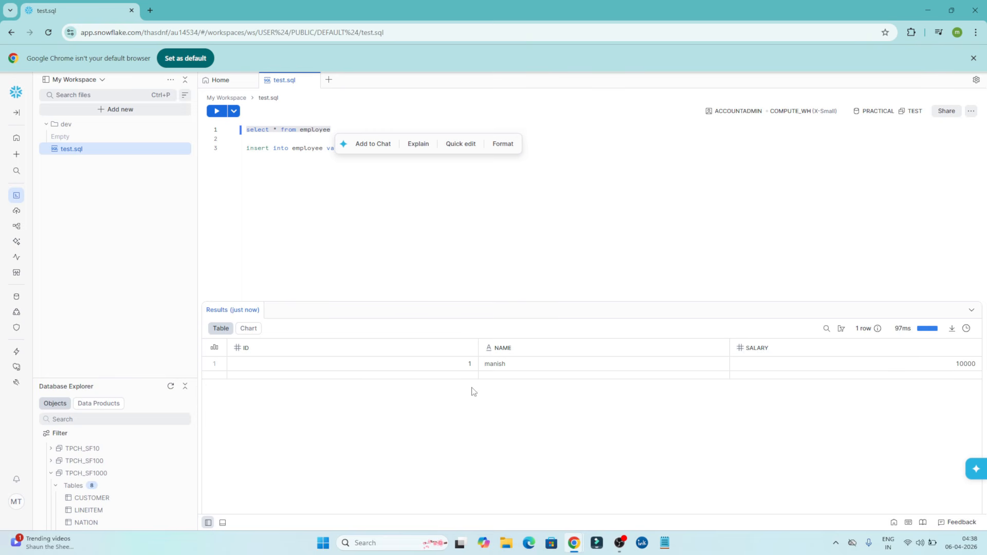
{"action": "left_click", "coordinate": [381, 246]}
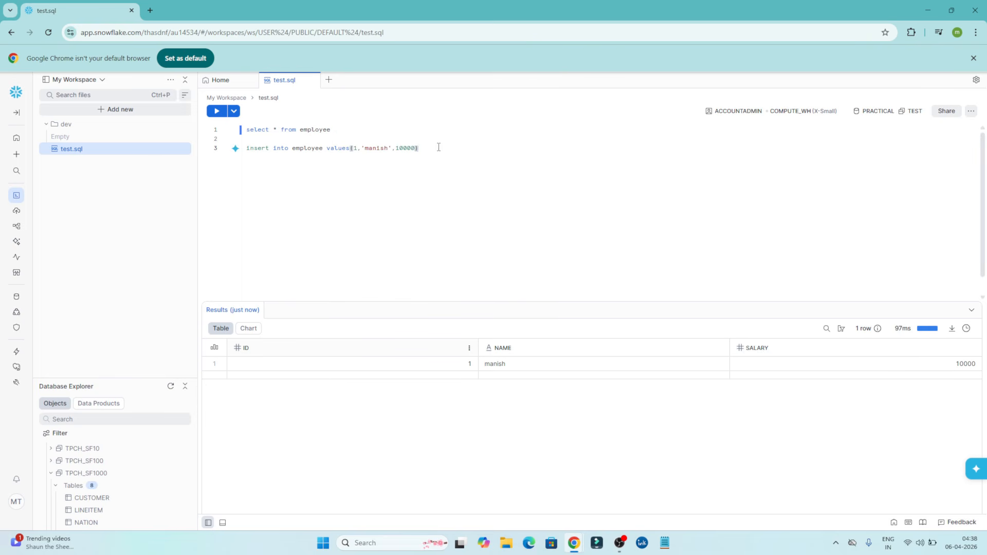
{"action": "left_click_drag", "start_coordinate": [439, 148], "coordinate": [224, 150]}
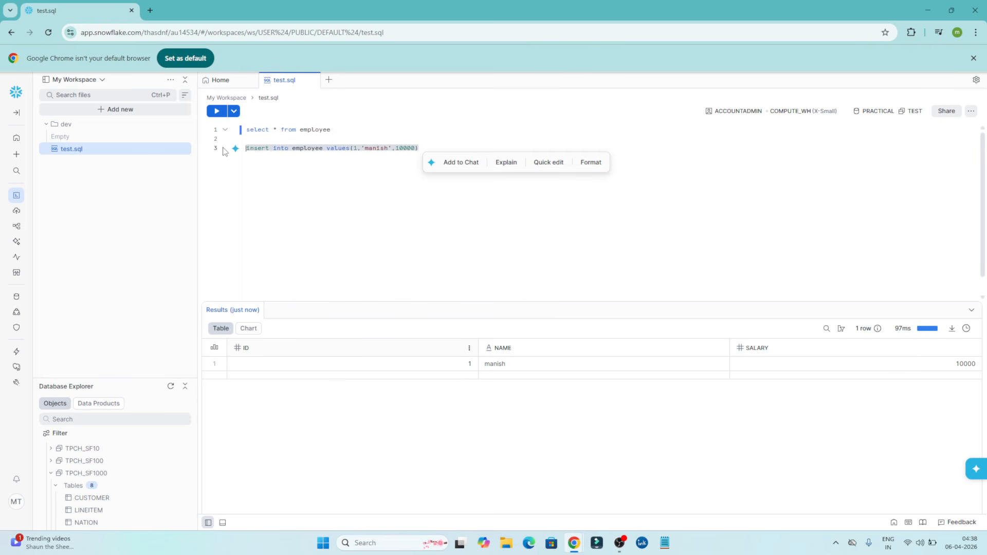
{"action": "left_click", "coordinate": [324, 240]}
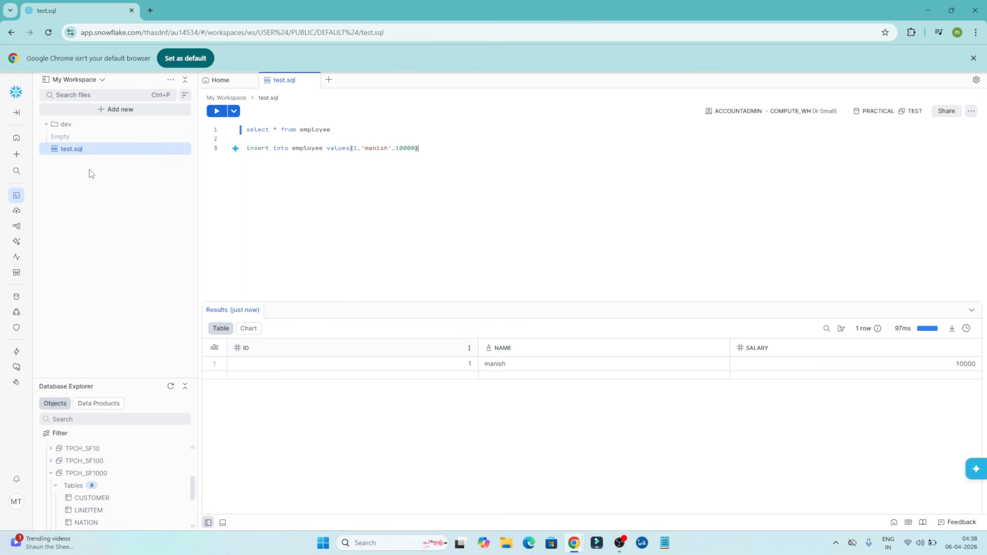
{"action": "mouse_move", "coordinate": [15, 218]}
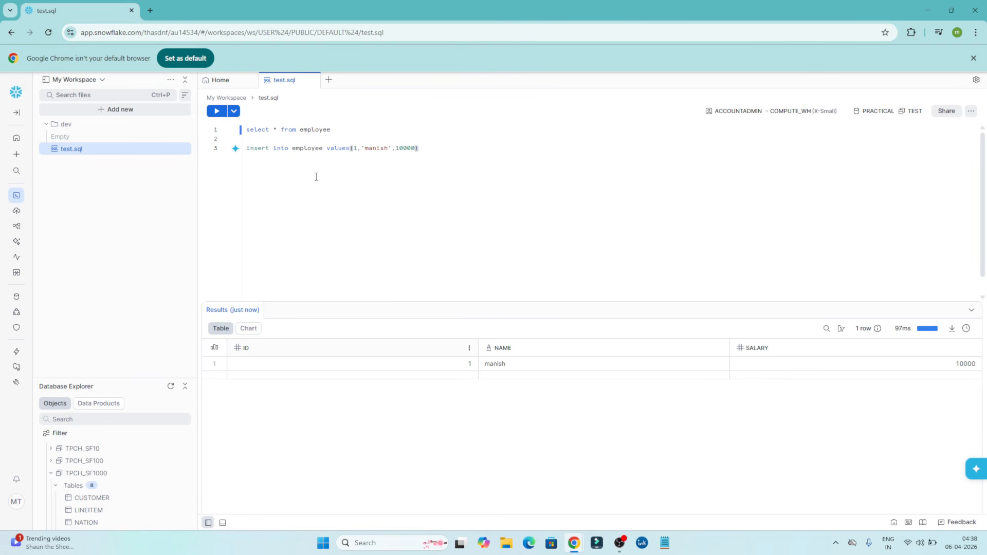
Remove the blank line between the select and insert statements, and begin a create emp ( ) statement two lines below the insert.
{"action": "left_click", "coordinate": [354, 136]}
{"action": "key", "text": "BackSpace"}
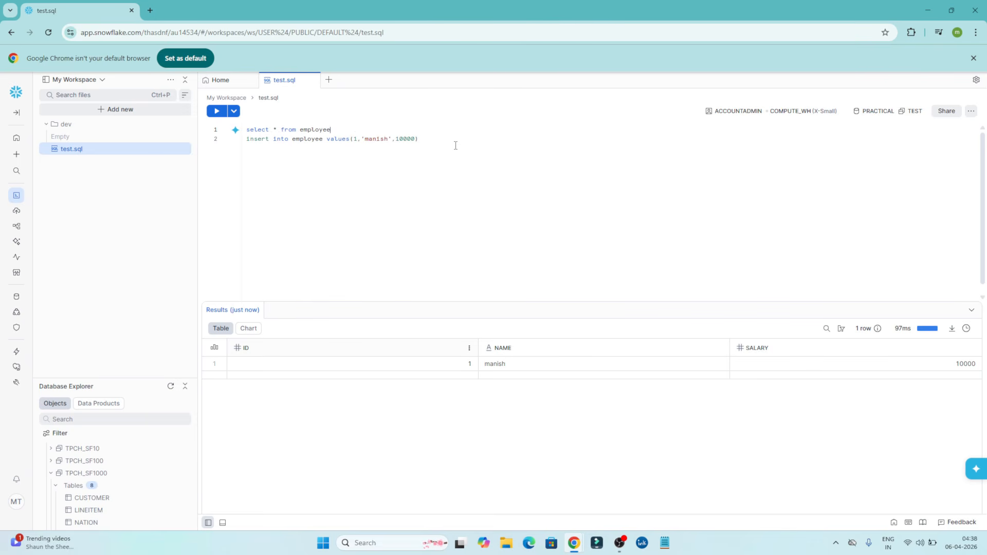
{"action": "left_click", "coordinate": [456, 139]}
{"action": "key", "text": "Return"}
{"action": "key", "text": "Return"}
{"action": "type", "text": "crea"}
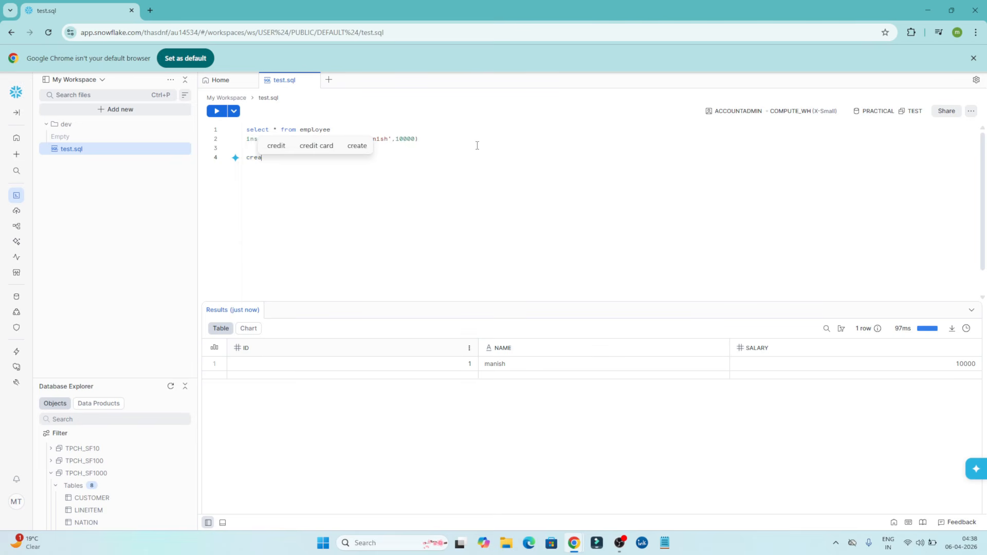
{"action": "type", "text": "te em"}
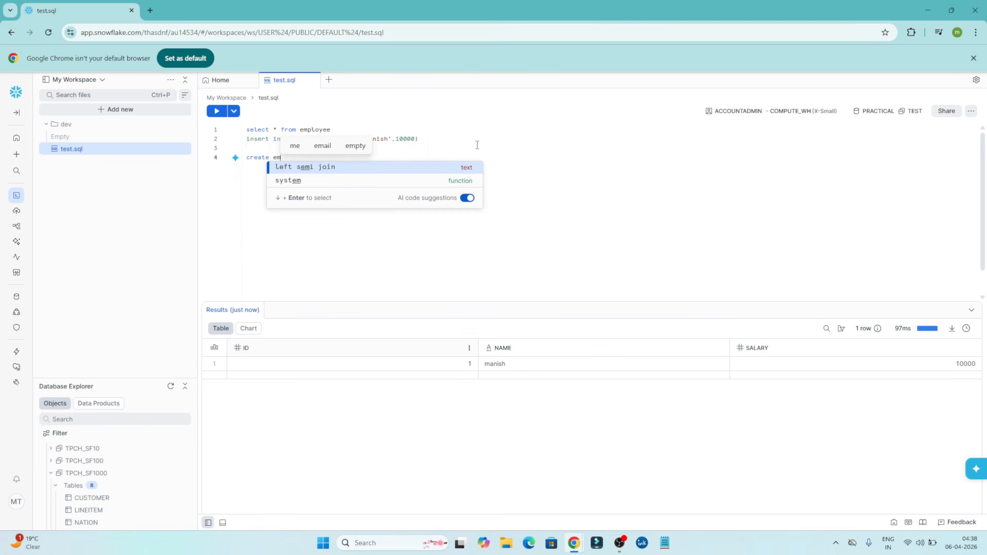
{"action": "type", "text": "p ("}
{"action": "key", "text": "Return"}
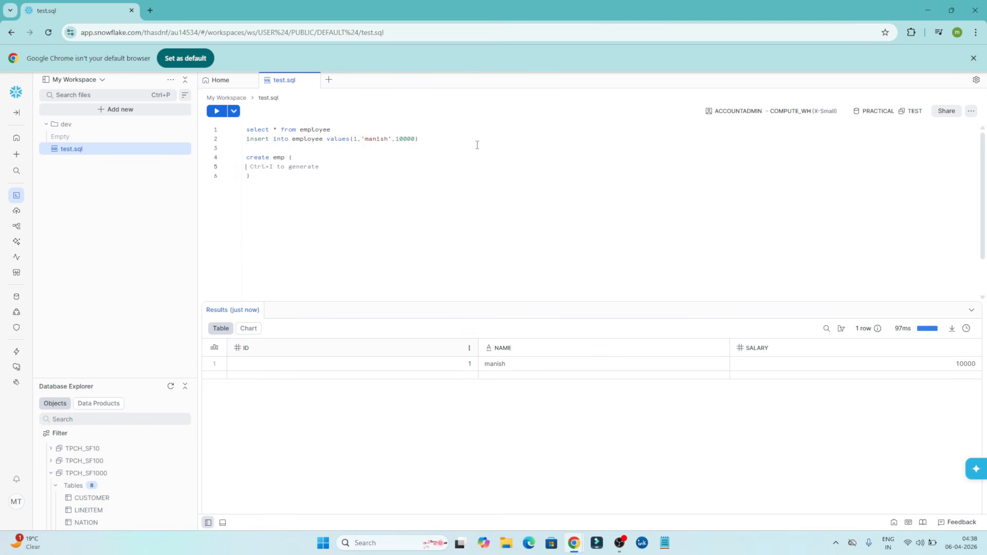
Define the columns id integer and name string inside the parentheses of the create emp statement.
{"action": "type", "text": "id "}
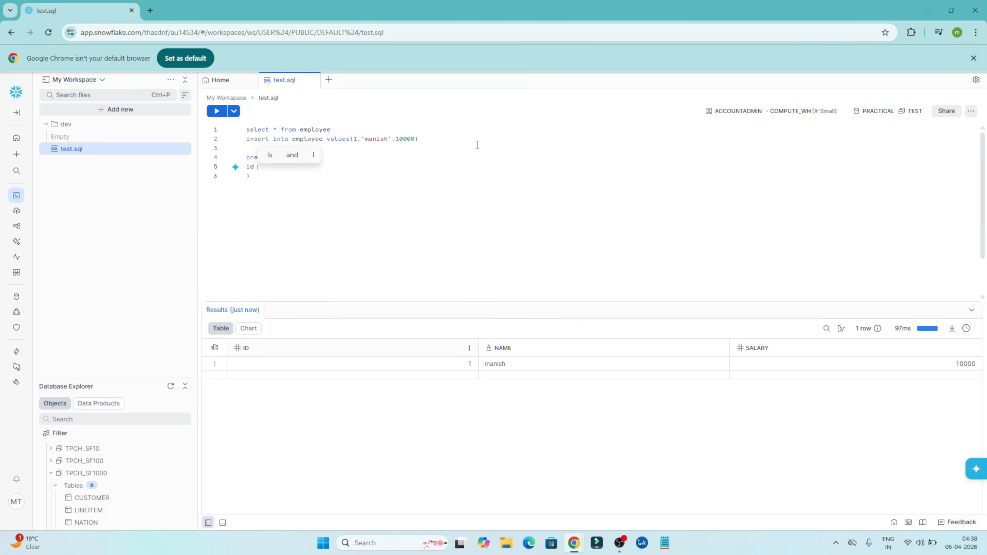
{"action": "type", "text": "inte"}
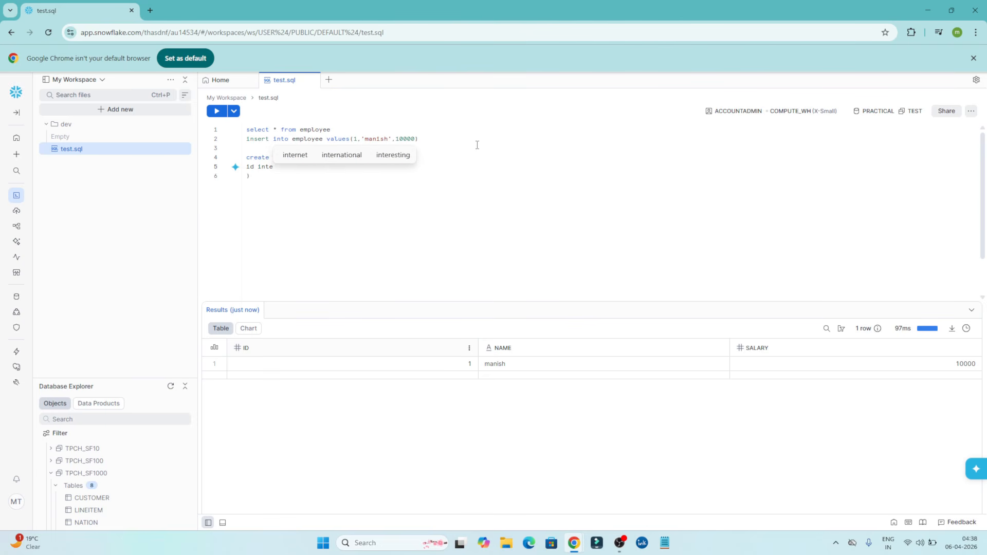
{"action": "type", "text": "ger,"}
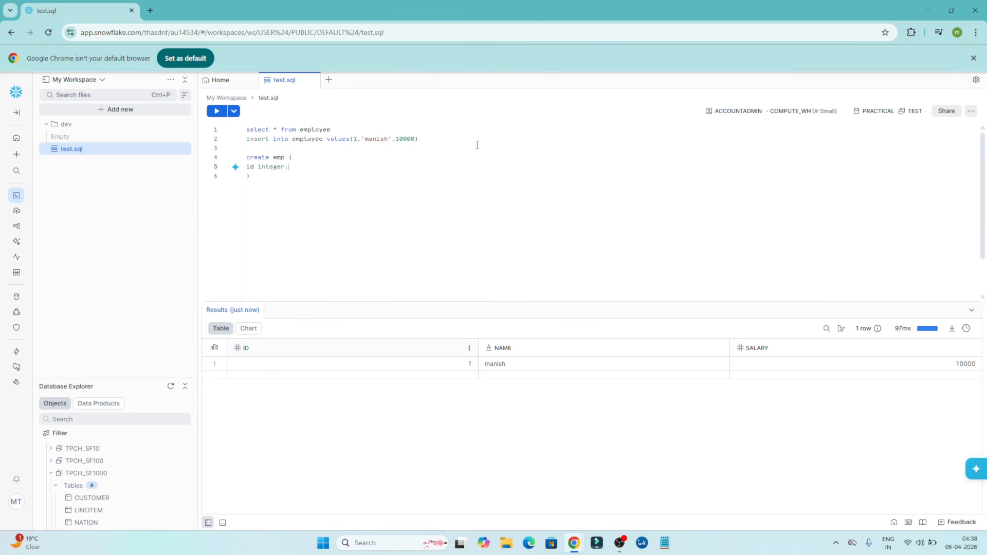
{"action": "key", "text": "Return"}
{"action": "type", "text": "name string"}
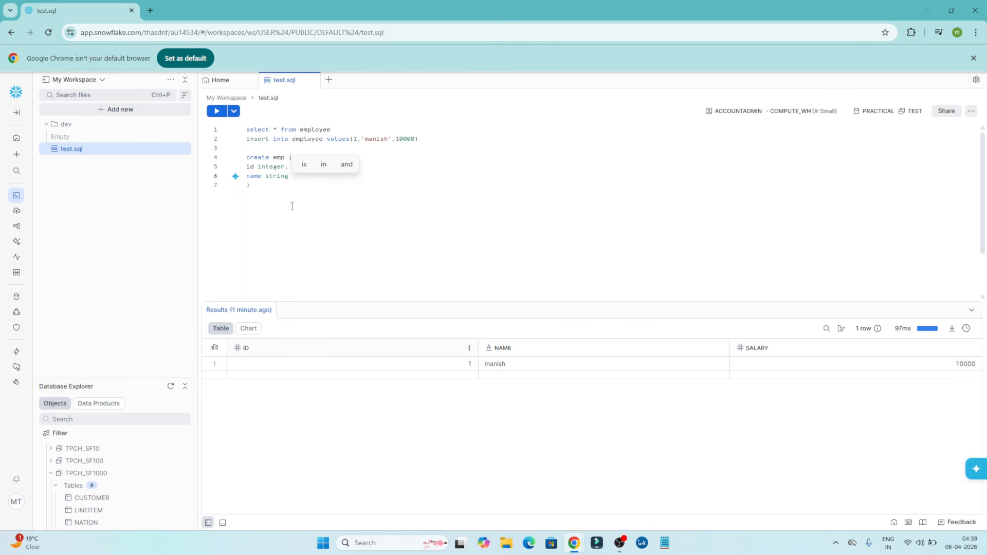
{"action": "left_click", "coordinate": [275, 189]}
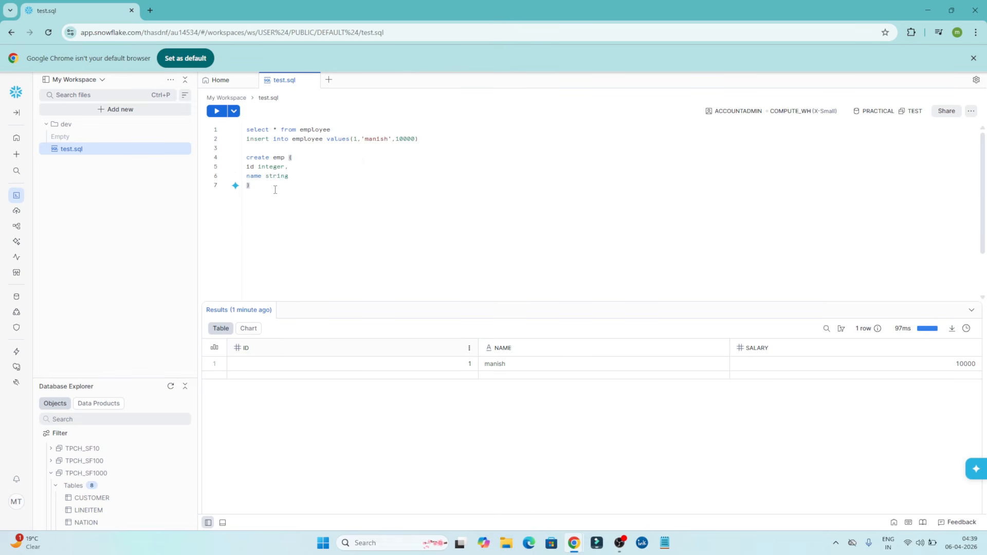